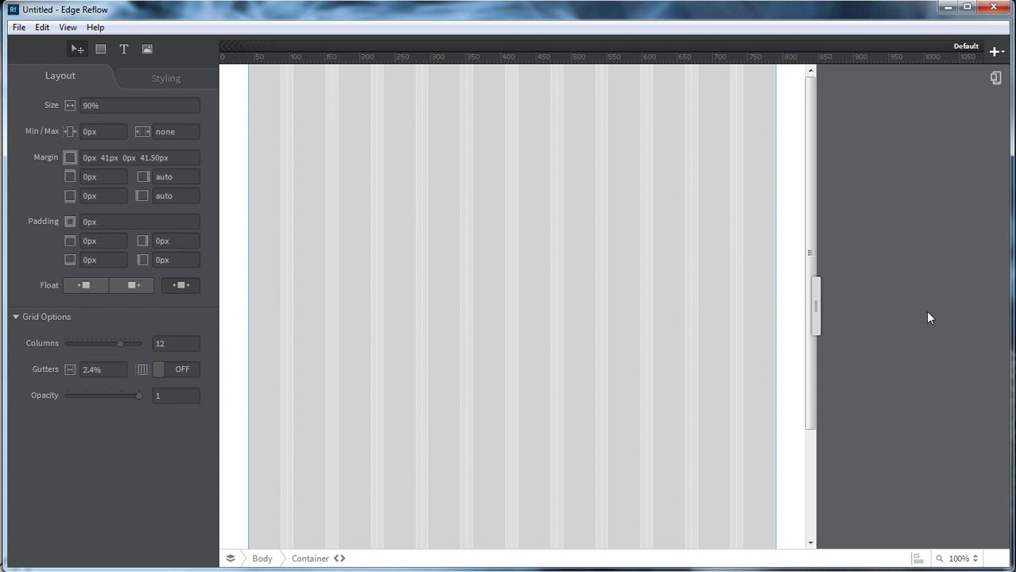
Step: Draw a 78px-tall header box across the top of the grid, 97.73% wide with a 0.94% left margin
click(102, 49)
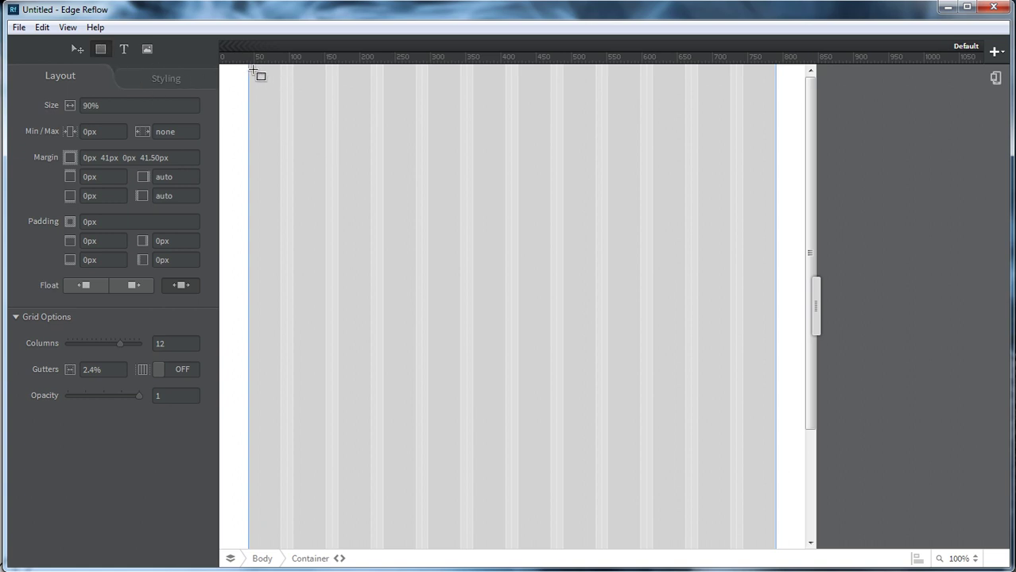
mouse_move(254, 72)
mouse_down()
mouse_move(617, 134)
mouse_move(772, 125)
mouse_up()
drag(249, 96, 257, 95)
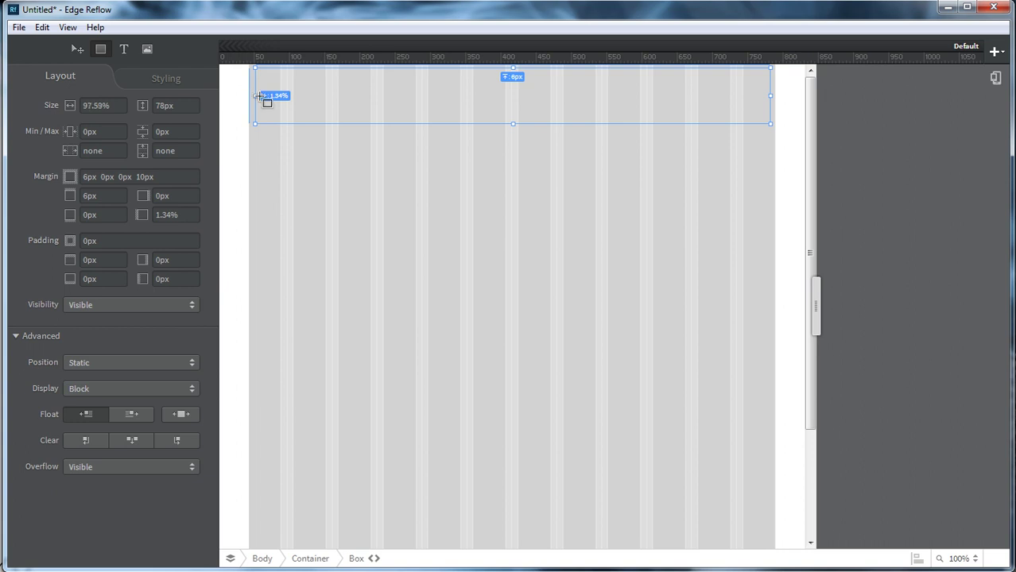
mouse_move(769, 97)
mouse_down()
mouse_move(757, 98)
mouse_move(768, 96)
mouse_up()
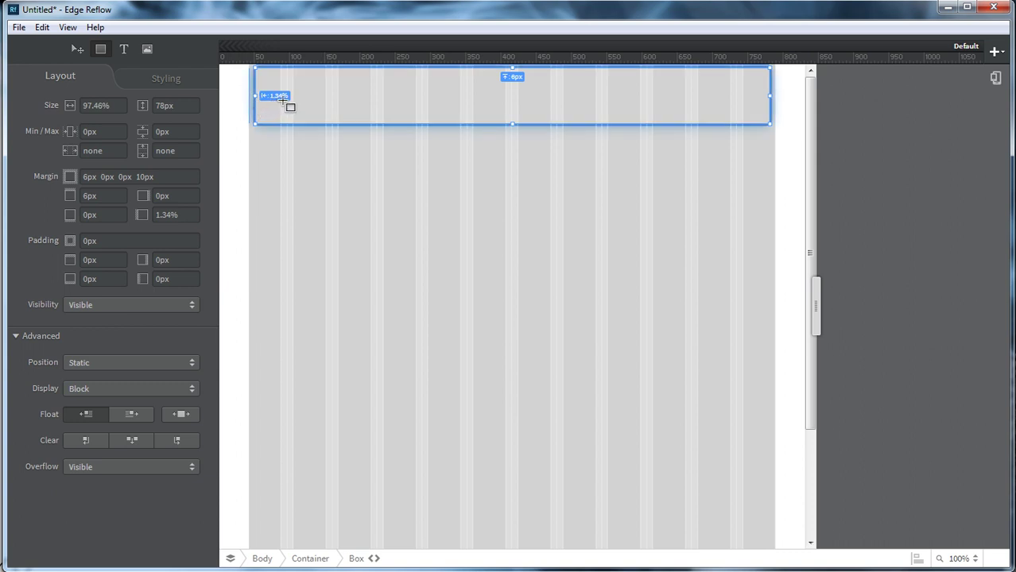
drag(769, 97, 768, 97)
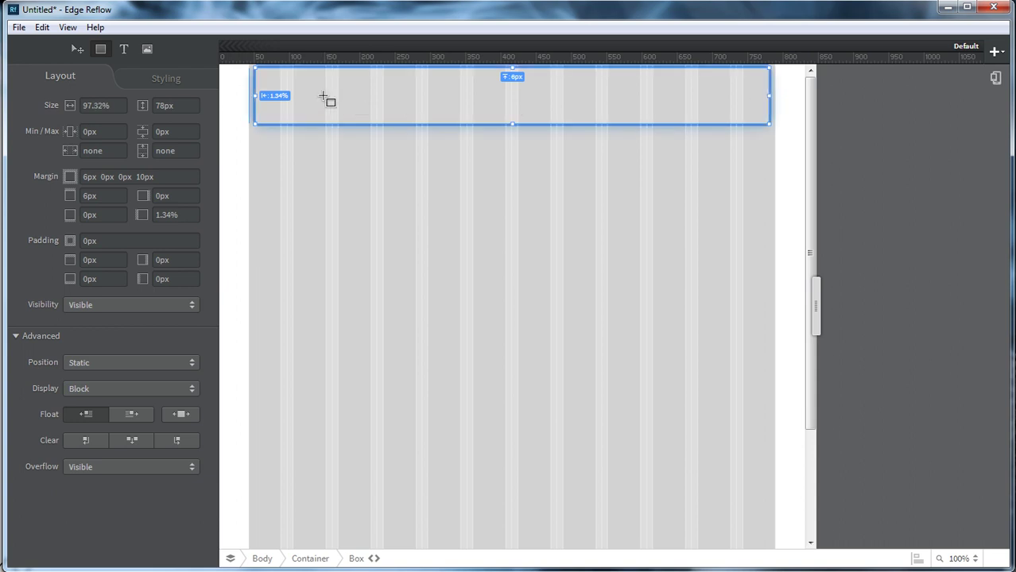
drag(255, 95, 252, 95)
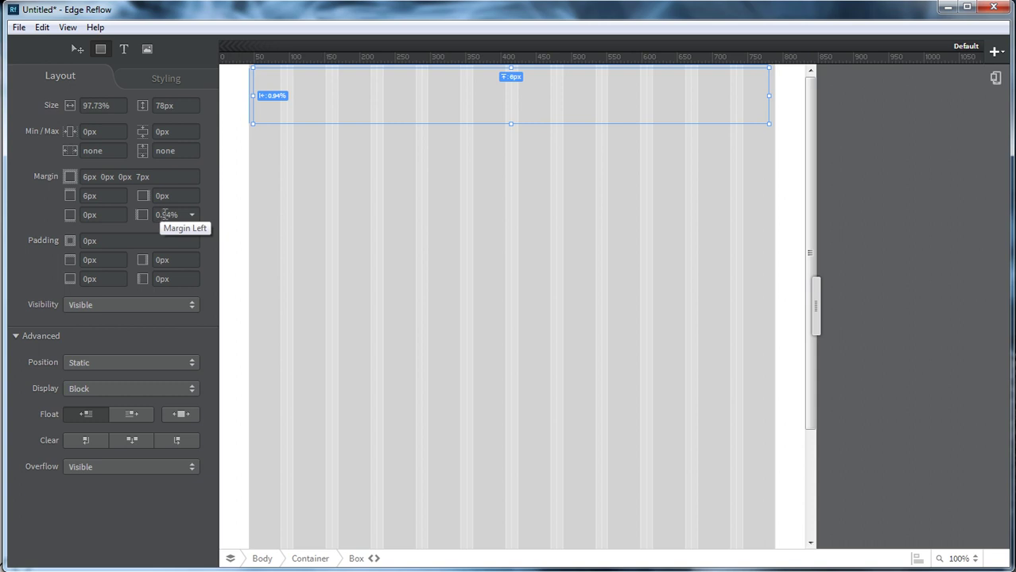
click(257, 96)
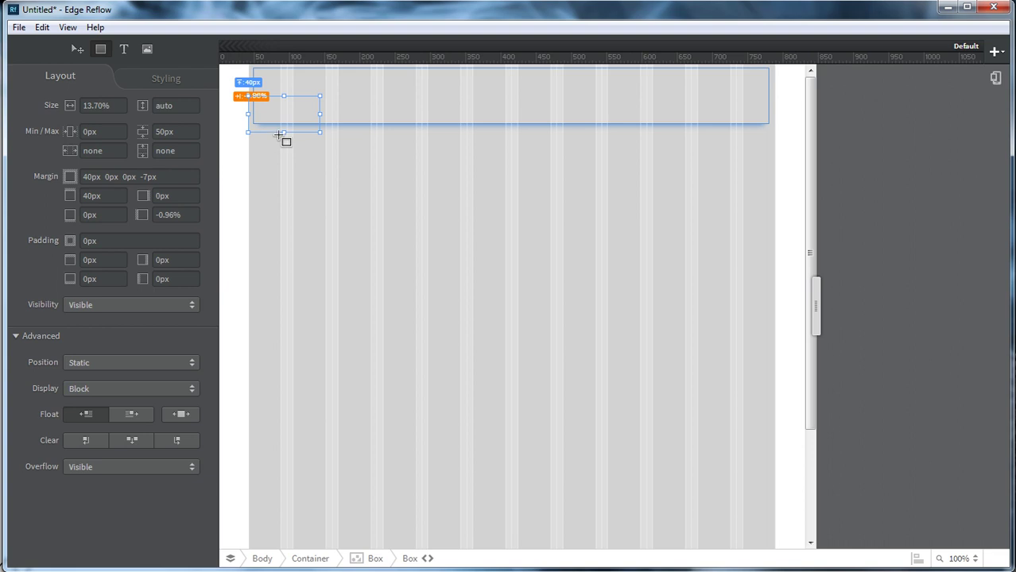
key(ctrl+z)
Step: Nudge the header box's left and right edges, checking the layout at narrower page widths
click(77, 49)
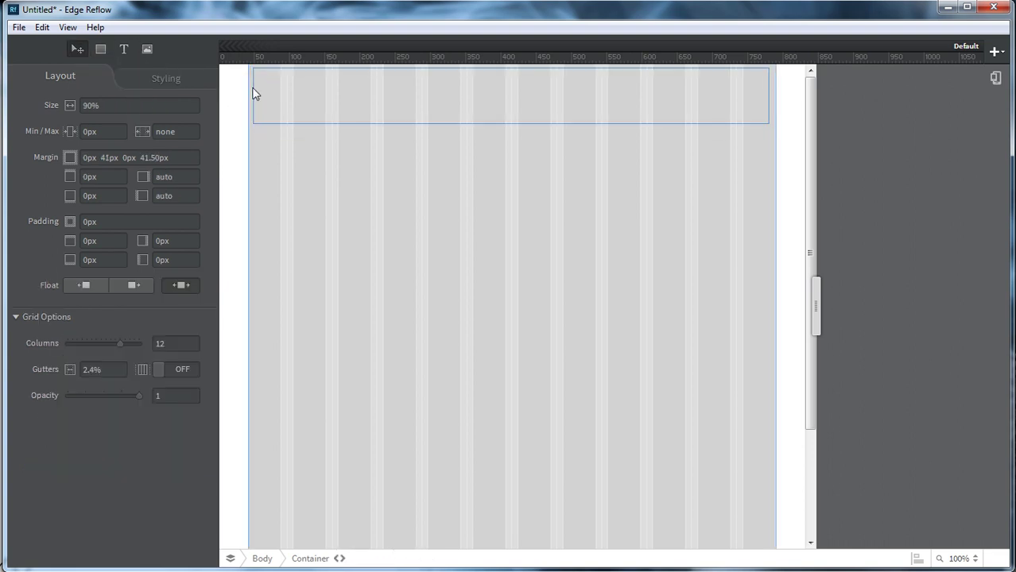
click(255, 96)
drag(254, 96, 256, 96)
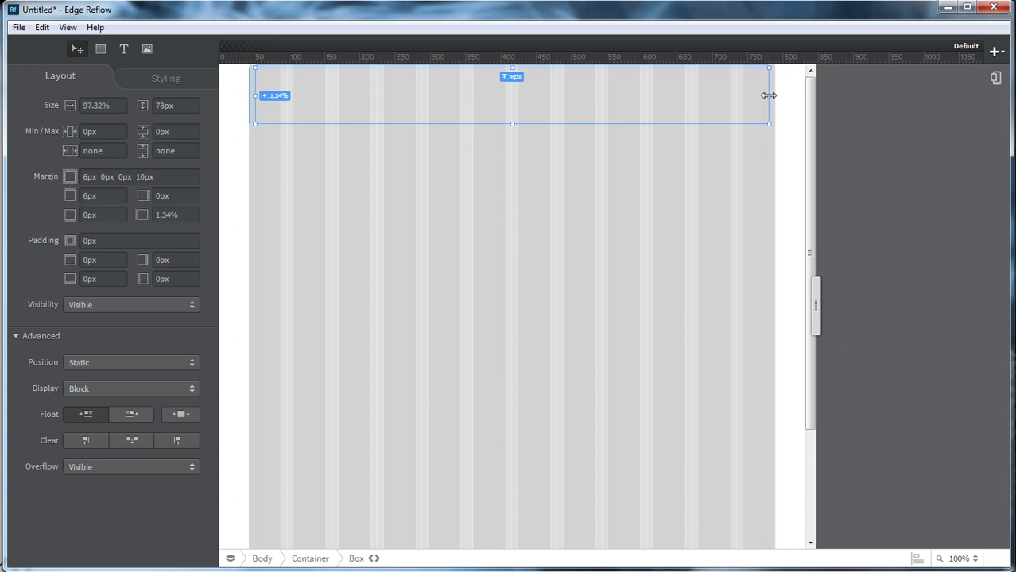
mouse_move(768, 96)
mouse_down()
mouse_move(734, 95)
mouse_move(771, 96)
mouse_up()
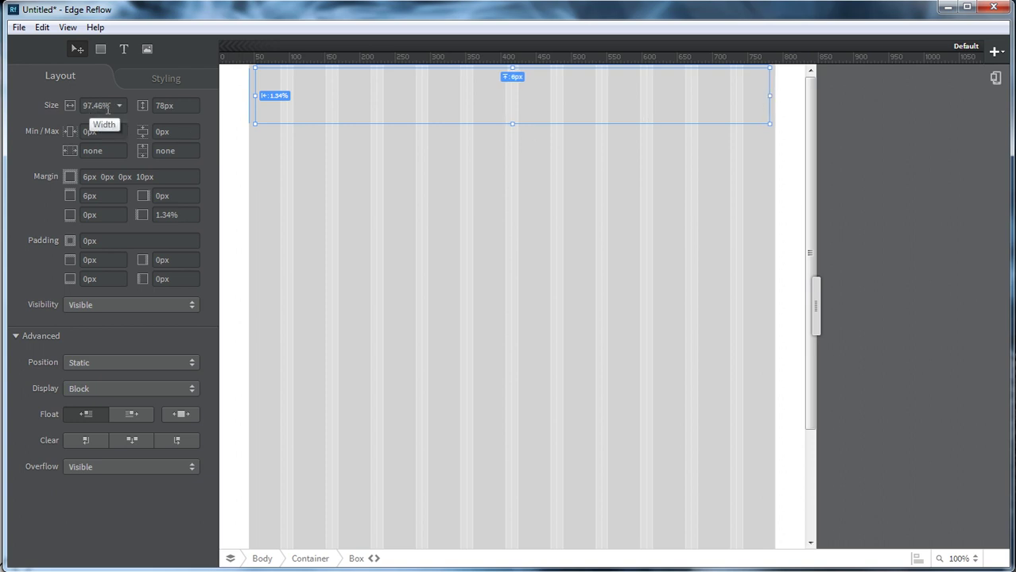
drag(771, 95, 769, 96)
drag(817, 282, 906, 261)
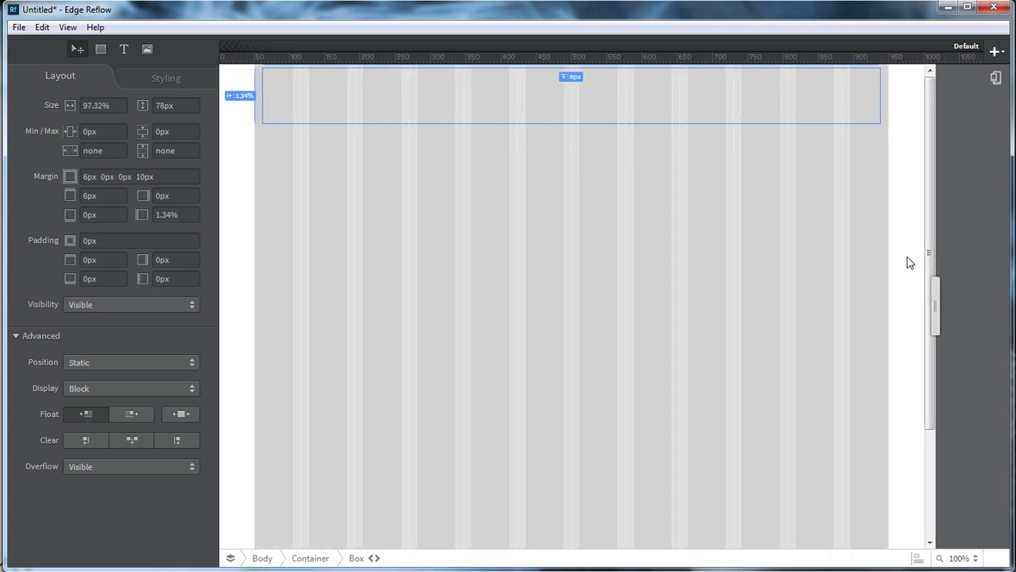
Step: Set the header box width to 98% in the Layout panel
click(89, 105)
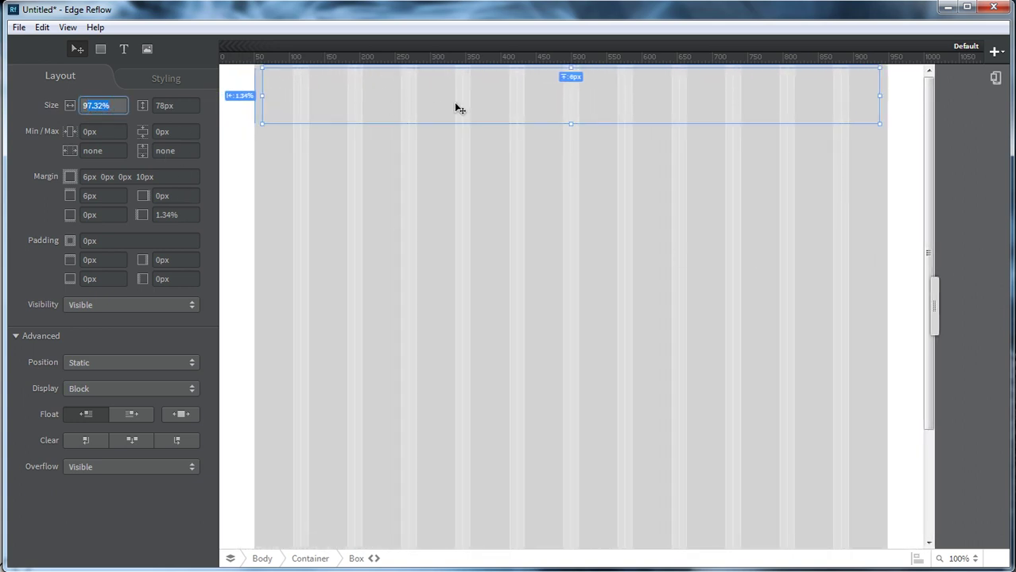
text(98%)
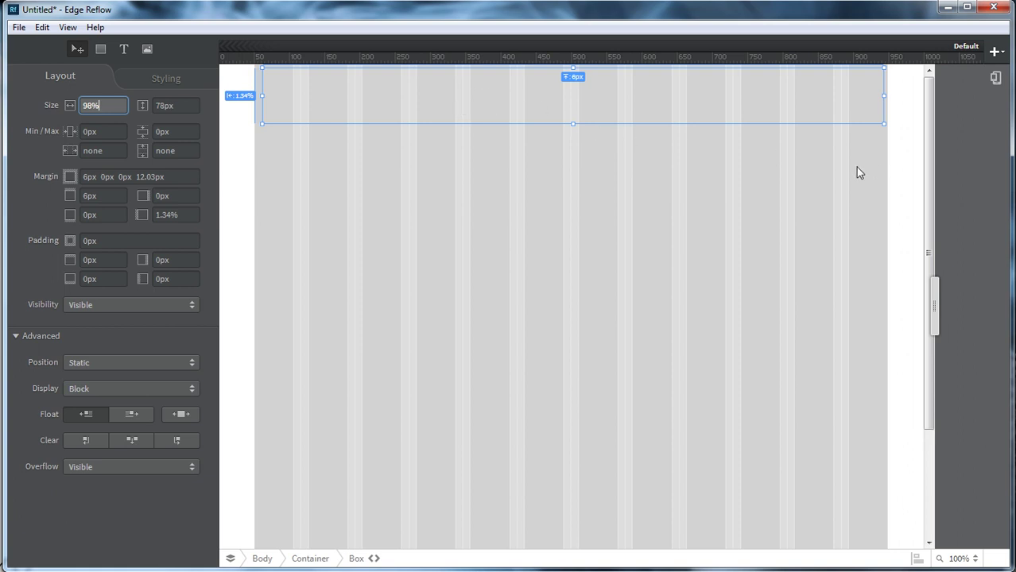
click(858, 171)
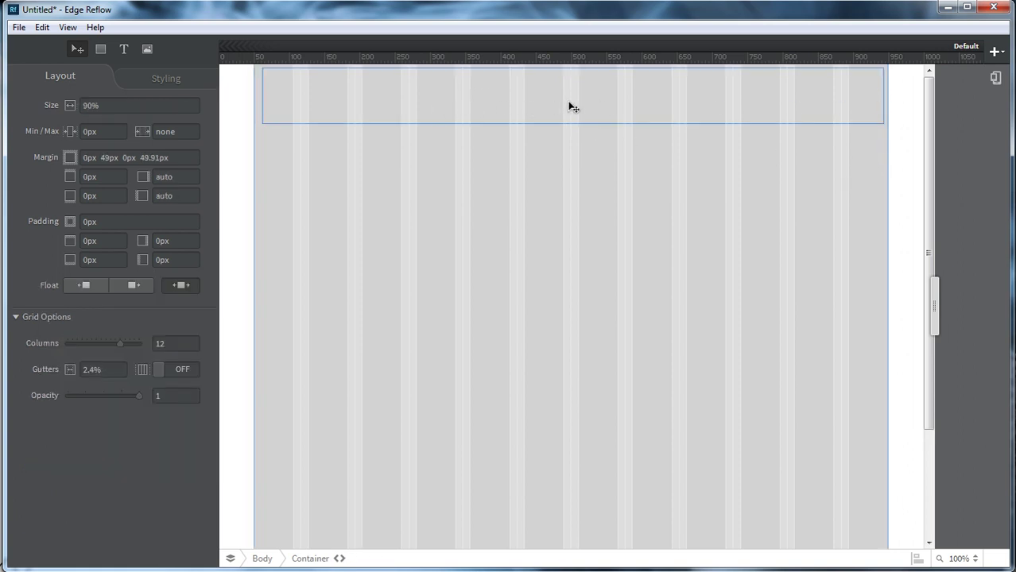
click(638, 108)
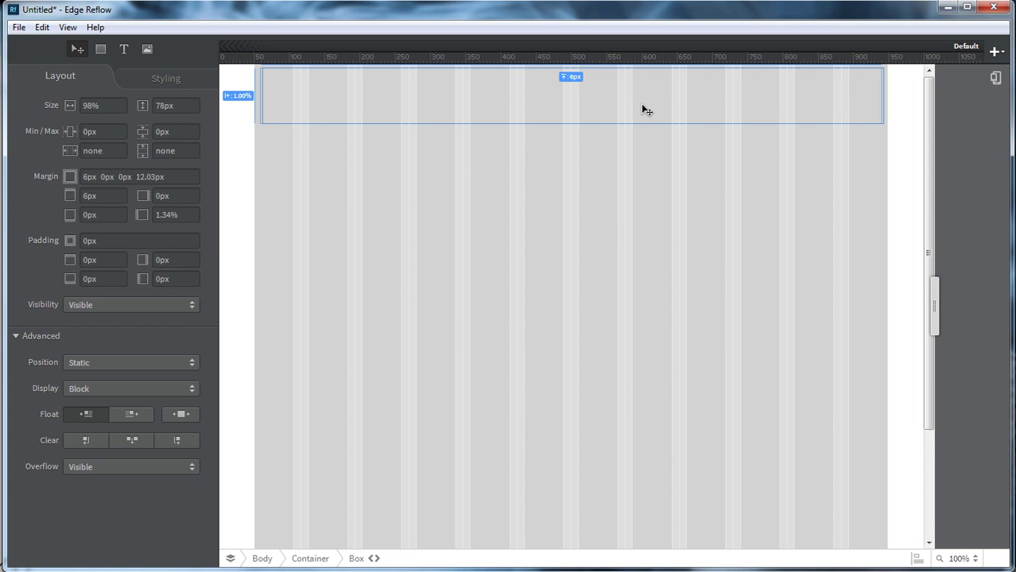
click(626, 175)
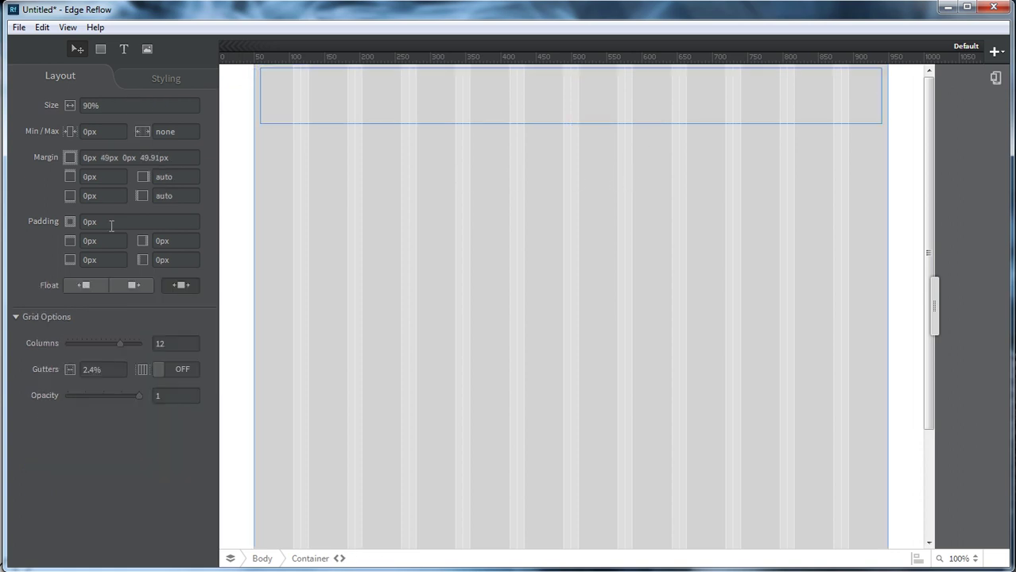
Step: Draw a tall left sidebar column under the header, cancelling a stray nested box
click(101, 50)
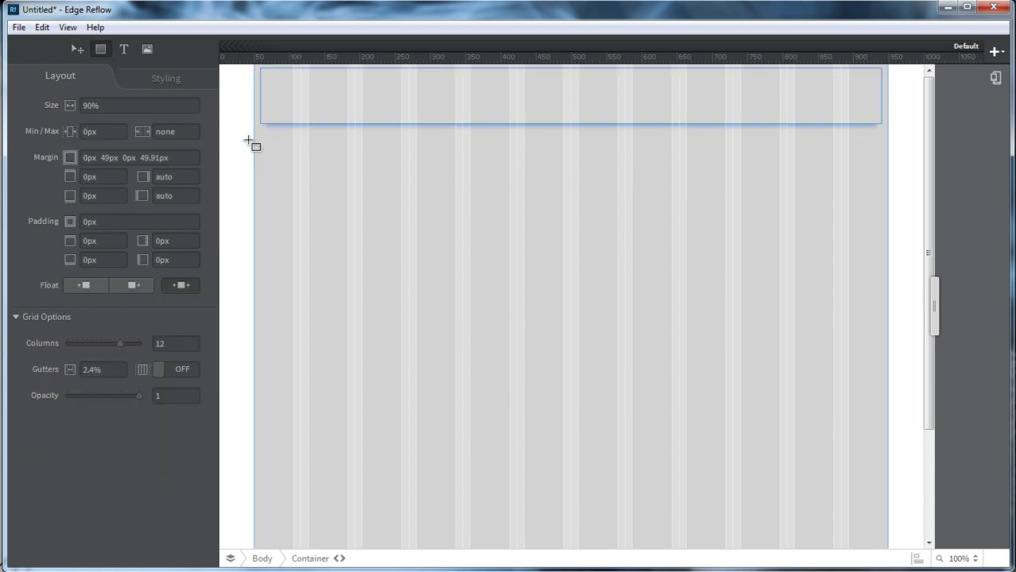
mouse_move(260, 129)
mouse_down()
mouse_move(368, 449)
mouse_move(387, 455)
mouse_move(410, 445)
mouse_up()
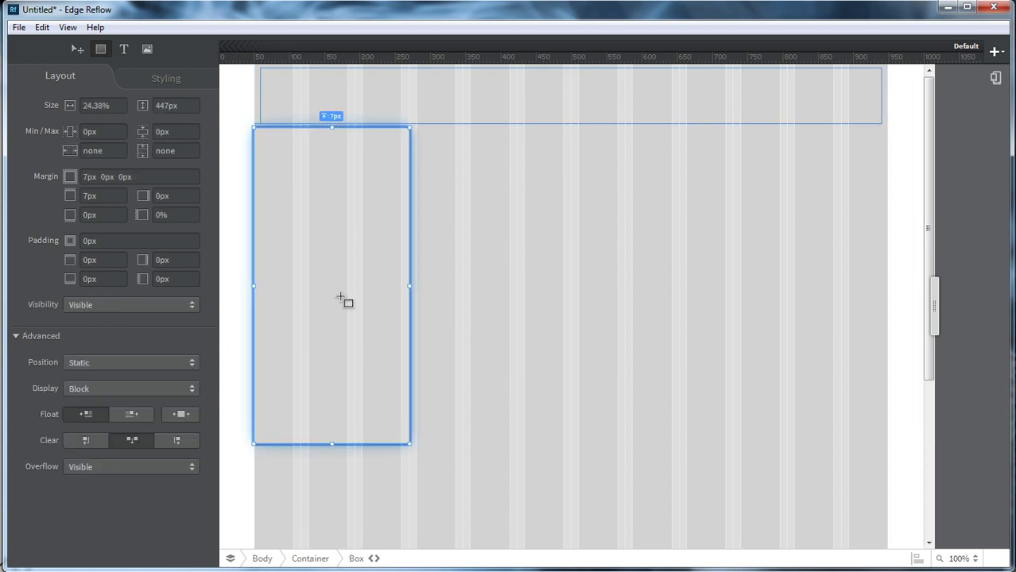
drag(345, 298, 366, 288)
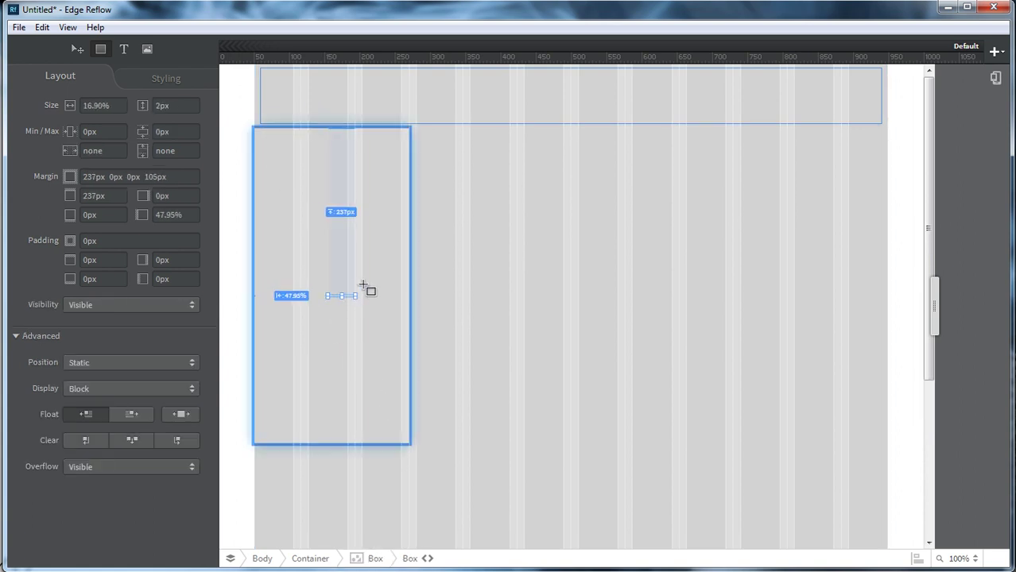
key(Escape)
click(82, 49)
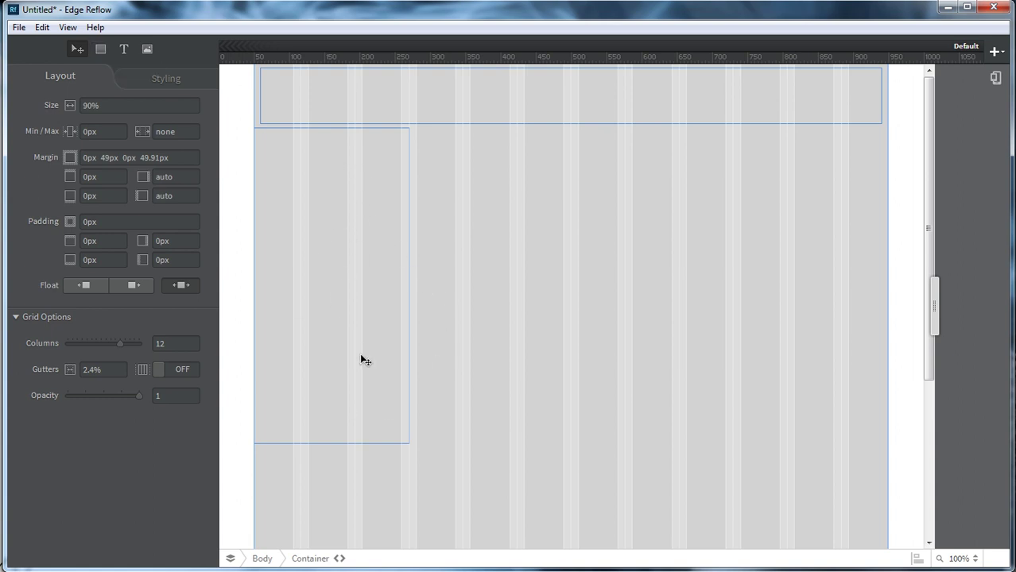
Step: Align the left column under the header and add a matching 24.38%-wide, 447px right column
click(76, 50)
drag(372, 228, 326, 218)
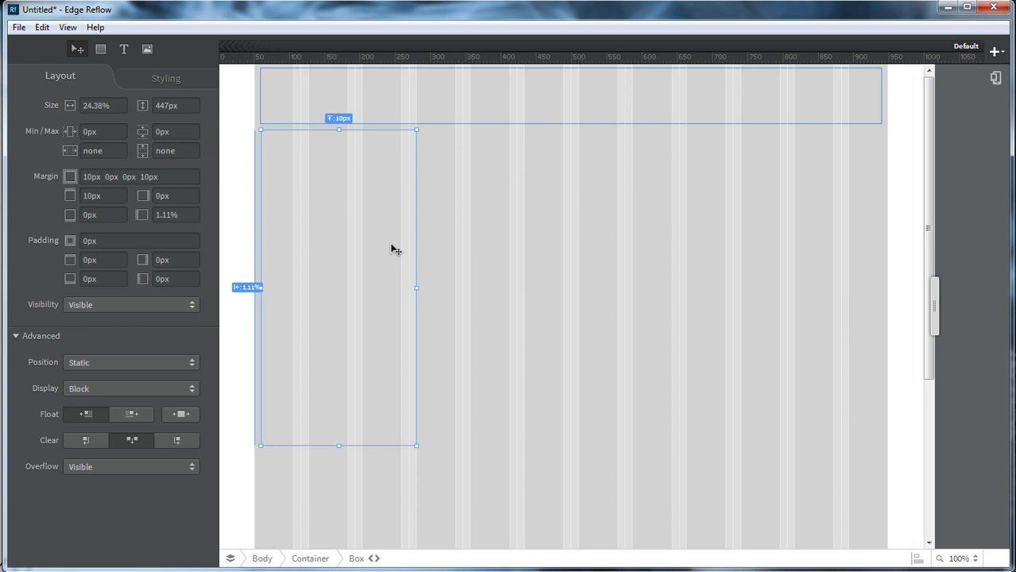
drag(391, 246, 721, 130)
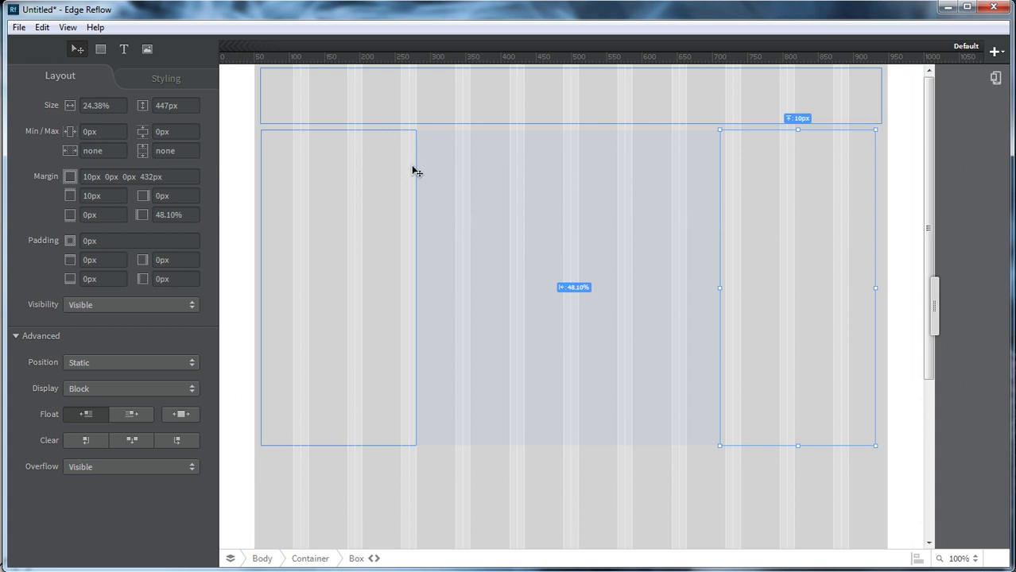
Step: Draw a middle column box in the gap between the two side columns
click(568, 493)
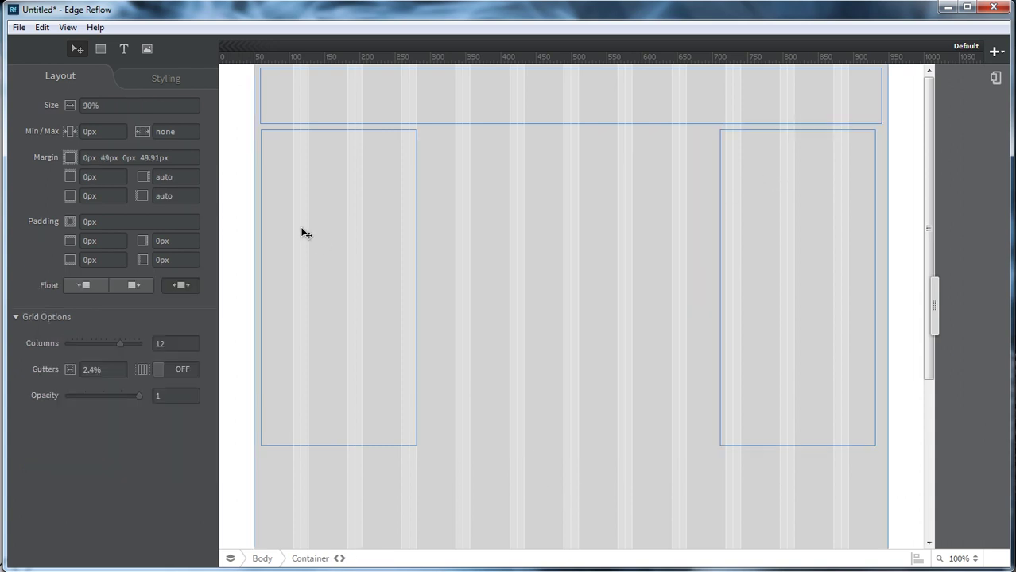
click(99, 50)
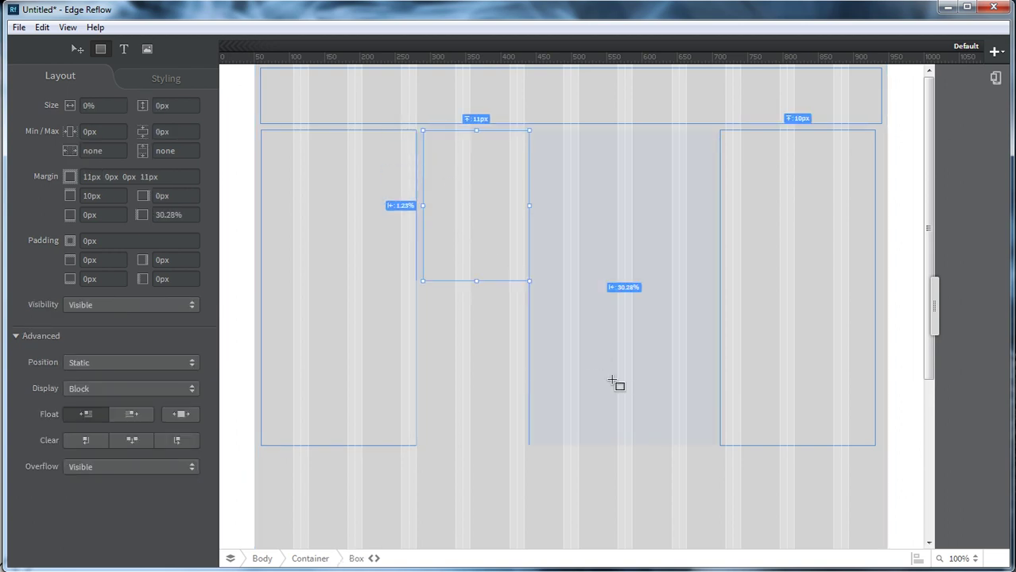
mouse_move(616, 383)
mouse_down()
mouse_move(659, 433)
mouse_move(702, 450)
mouse_move(712, 439)
mouse_up()
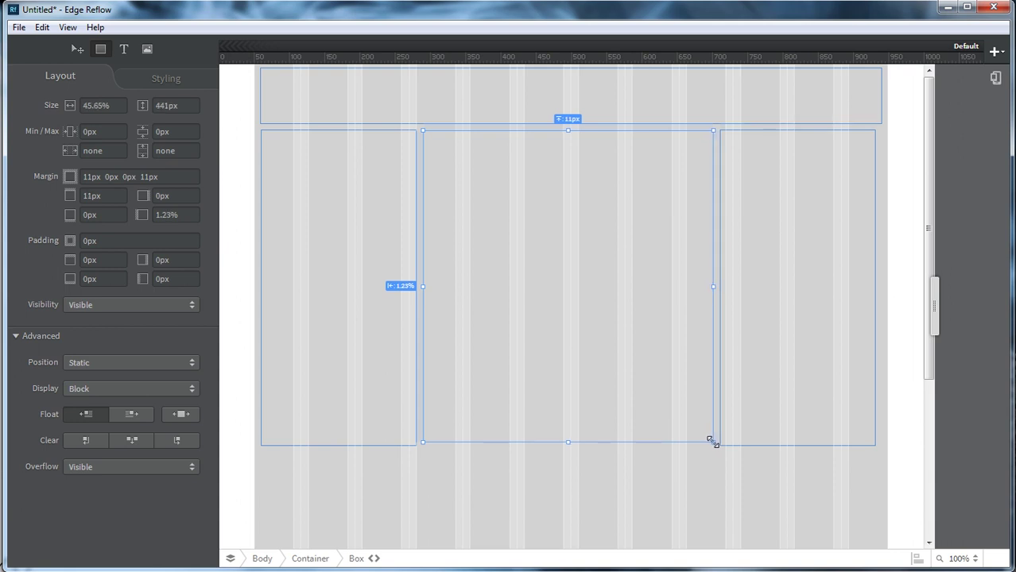
Step: Extend the middle column's bottom edge a few pixels to level it with the side columns
click(77, 48)
click(478, 486)
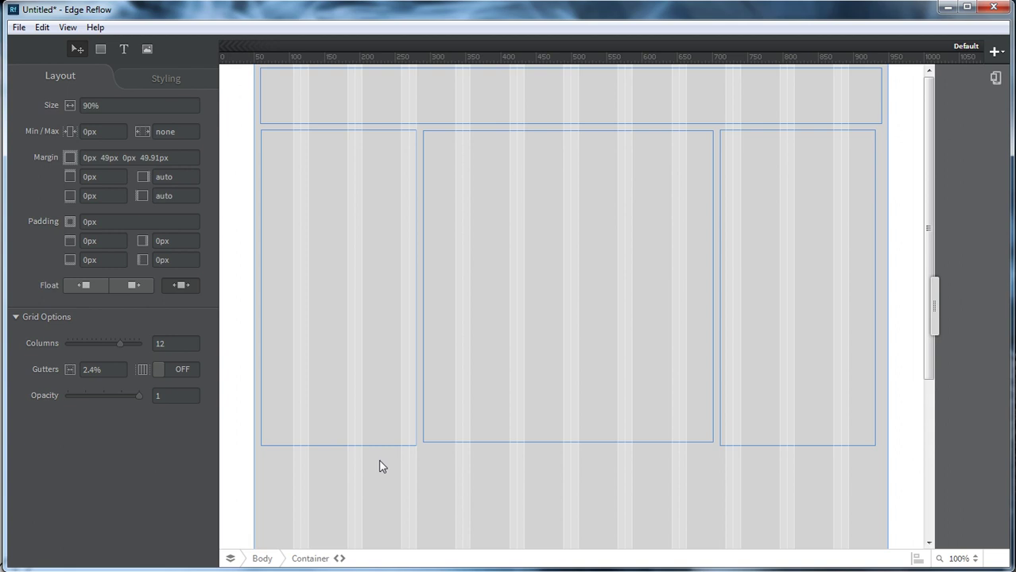
click(518, 439)
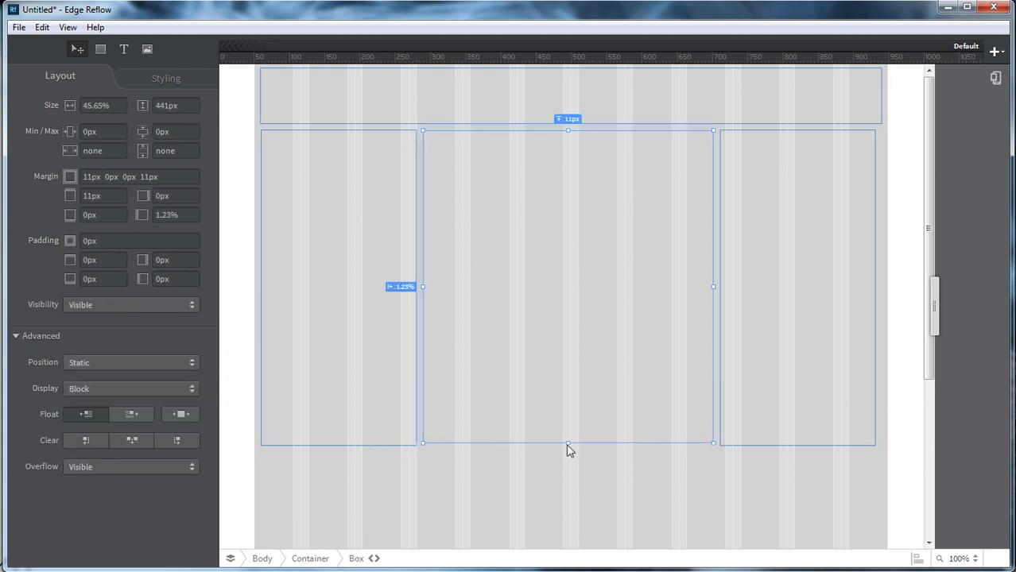
drag(567, 443, 567, 446)
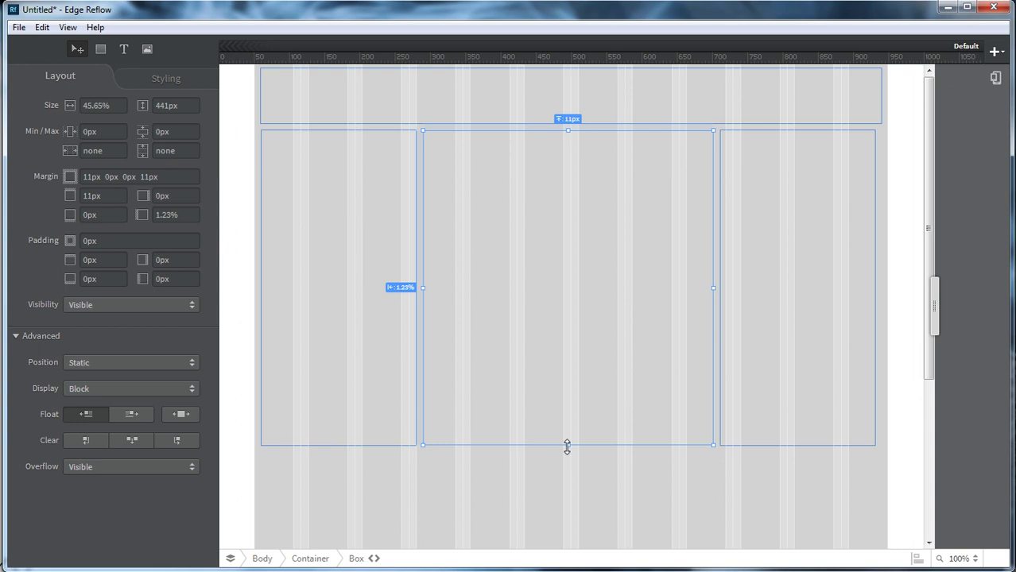
click(581, 474)
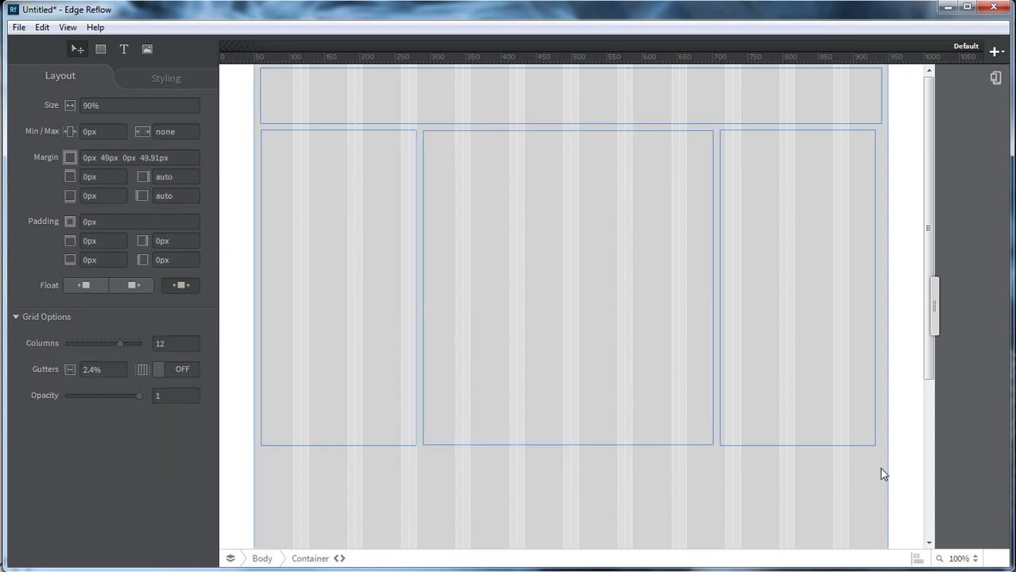
Step: Try Match Width and Align Center on the three columns, then undo both
drag(880, 450, 270, 390)
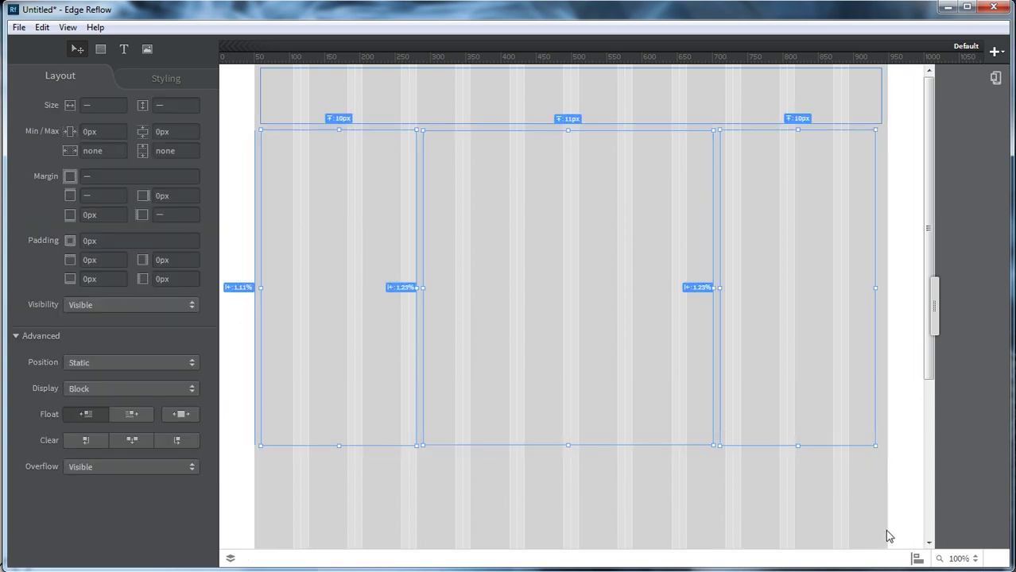
click(914, 559)
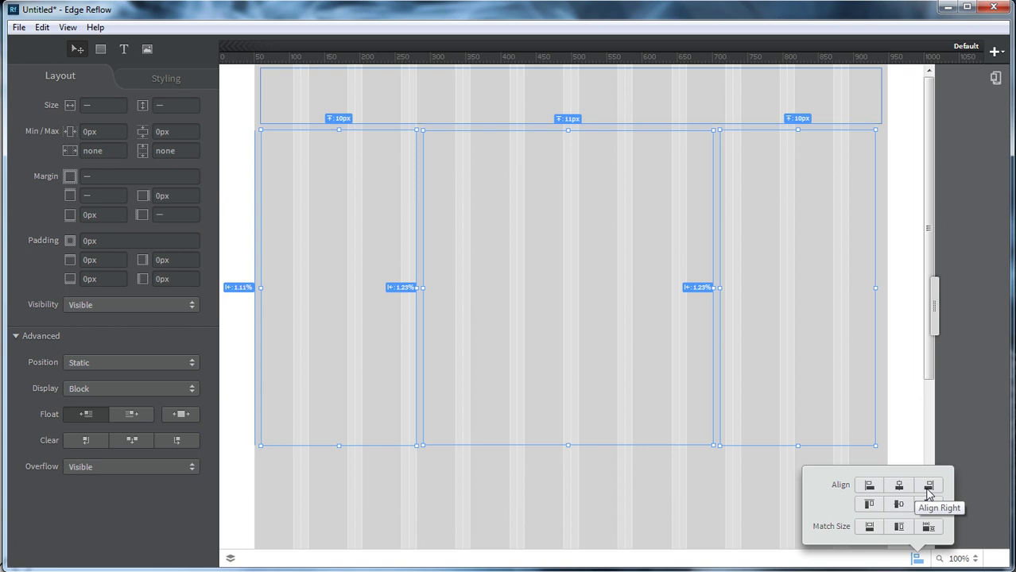
click(869, 527)
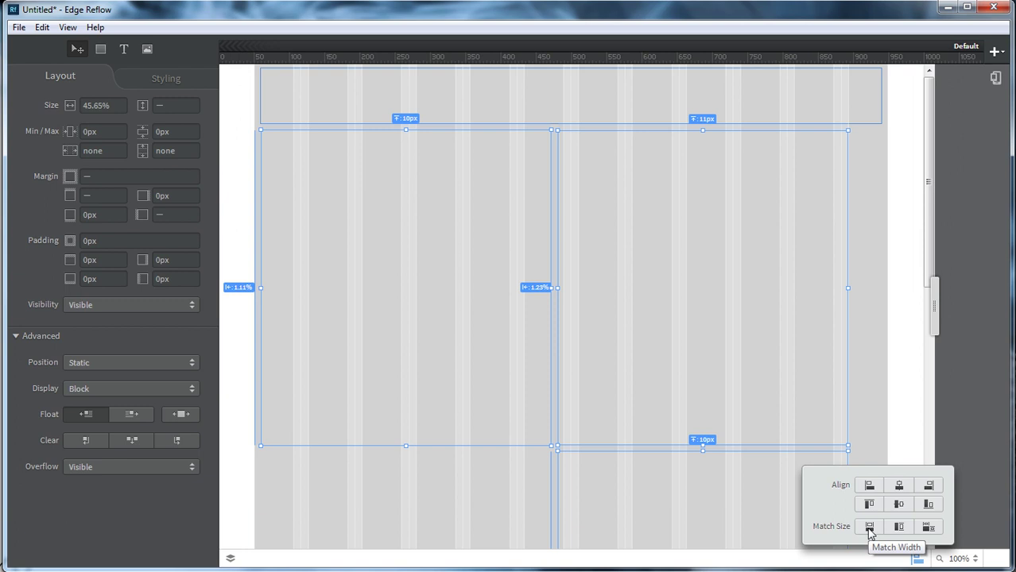
key(ctrl+z)
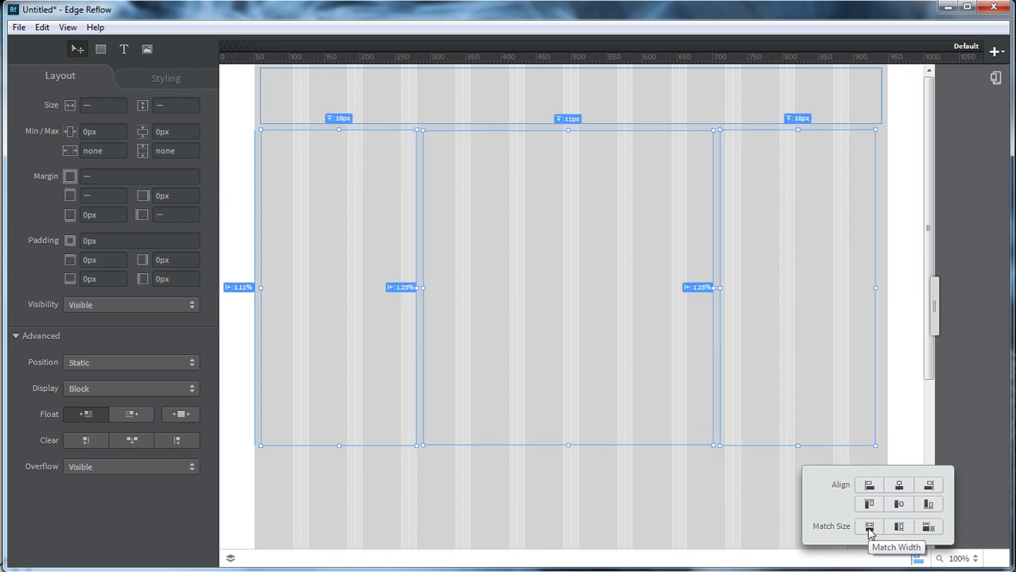
click(900, 490)
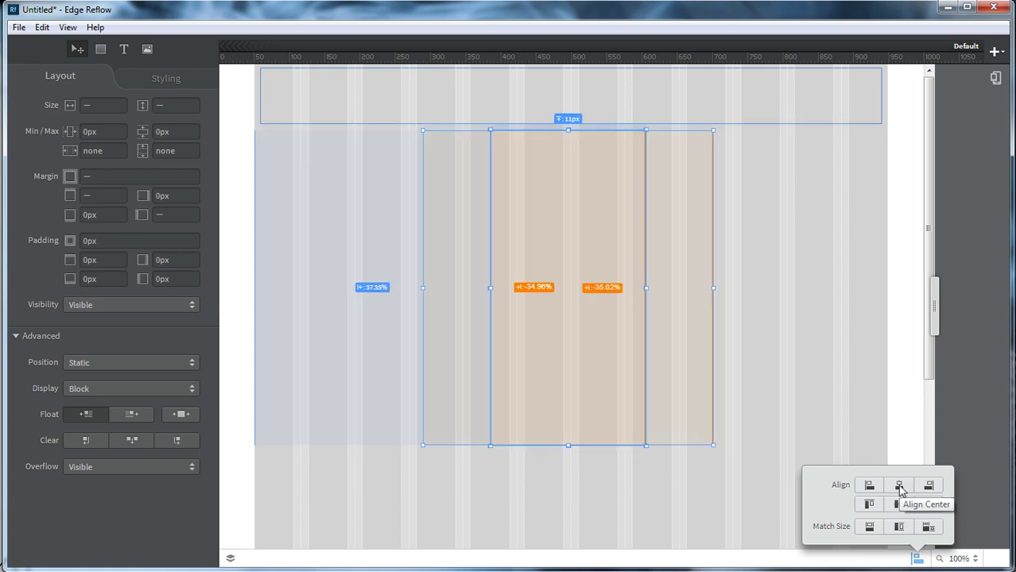
key(ctrl+z)
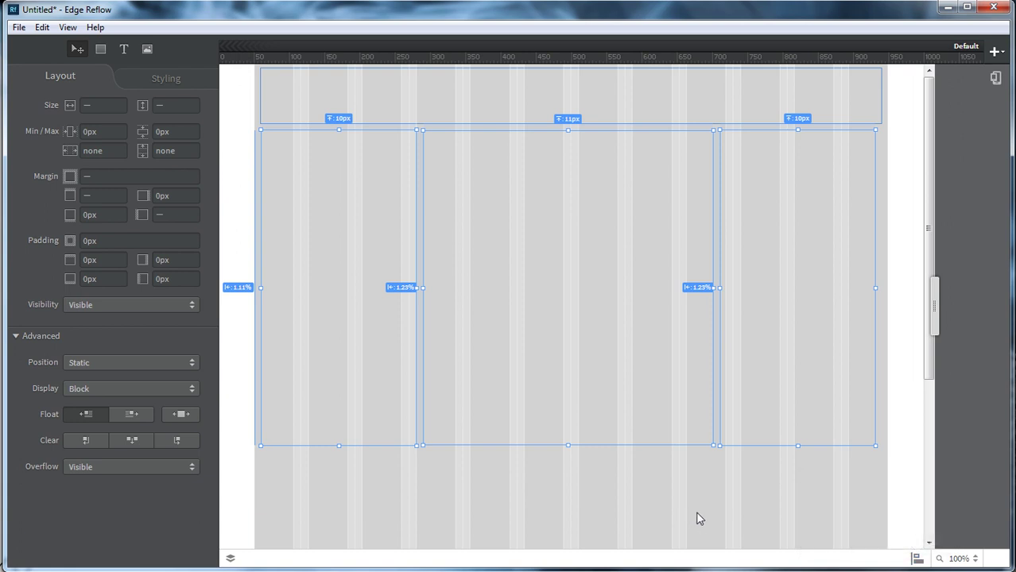
Step: Make the middle column box 449px tall, level with the side columns
click(443, 477)
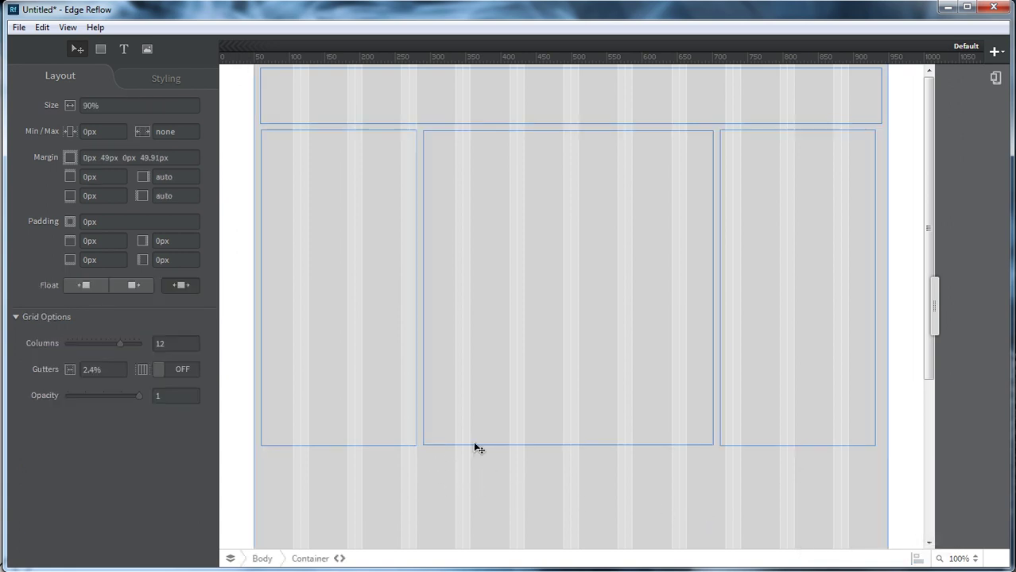
click(581, 449)
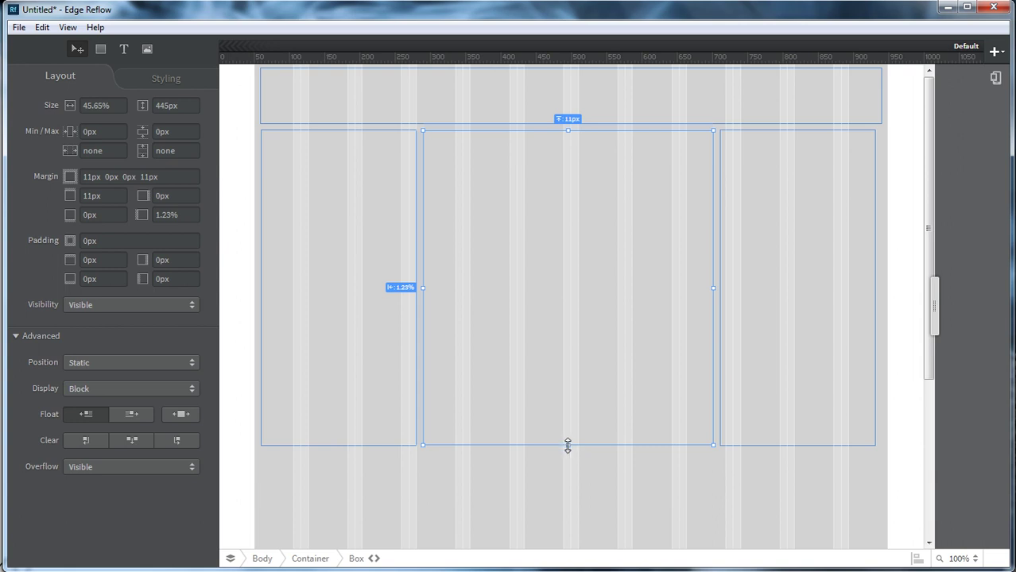
click(584, 505)
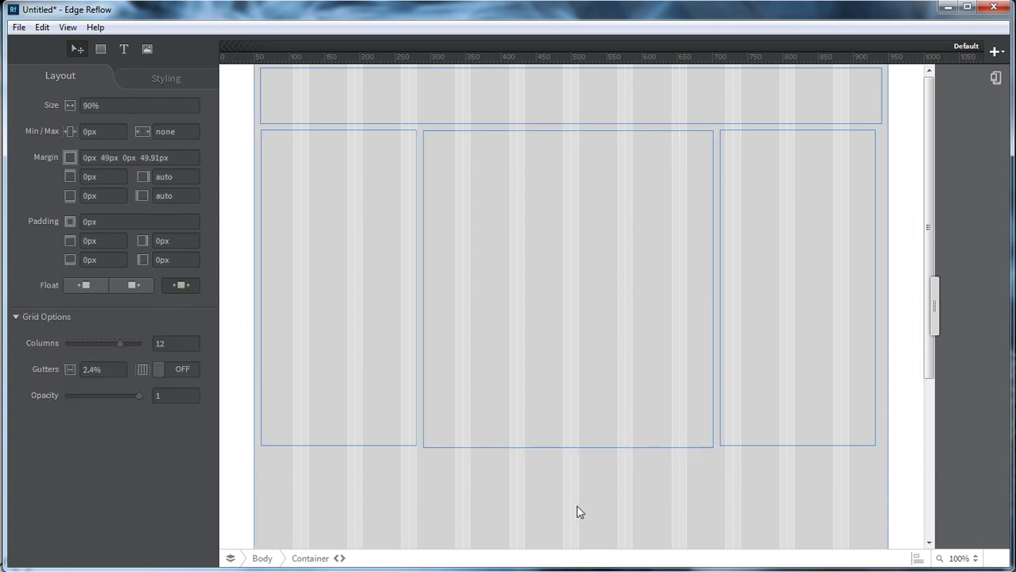
click(581, 449)
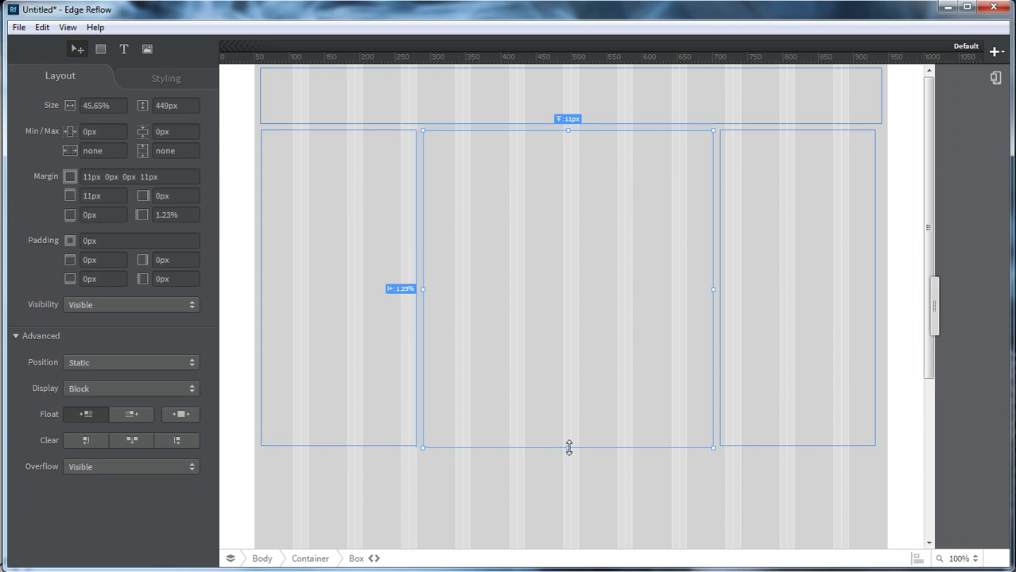
click(570, 473)
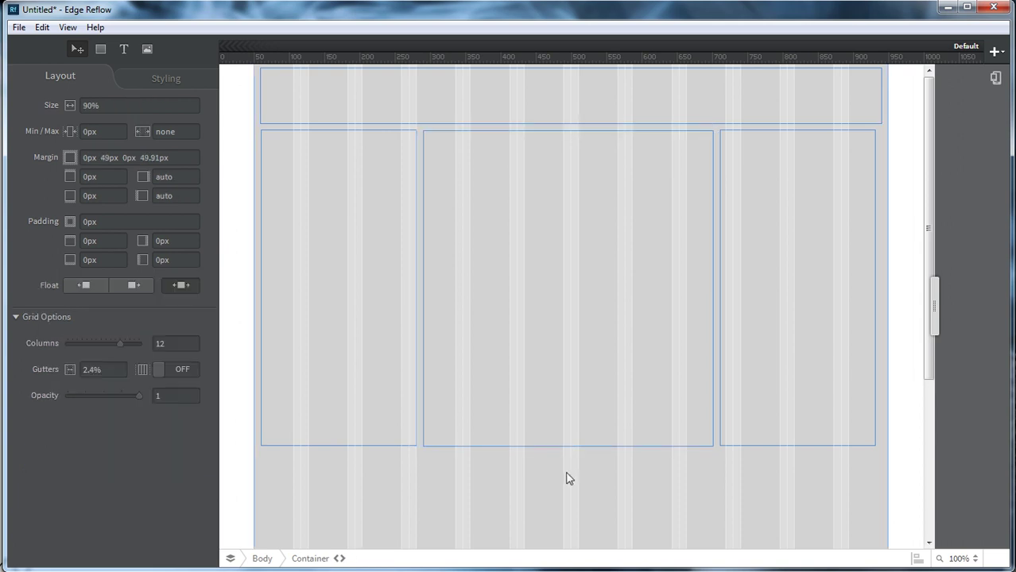
click(97, 51)
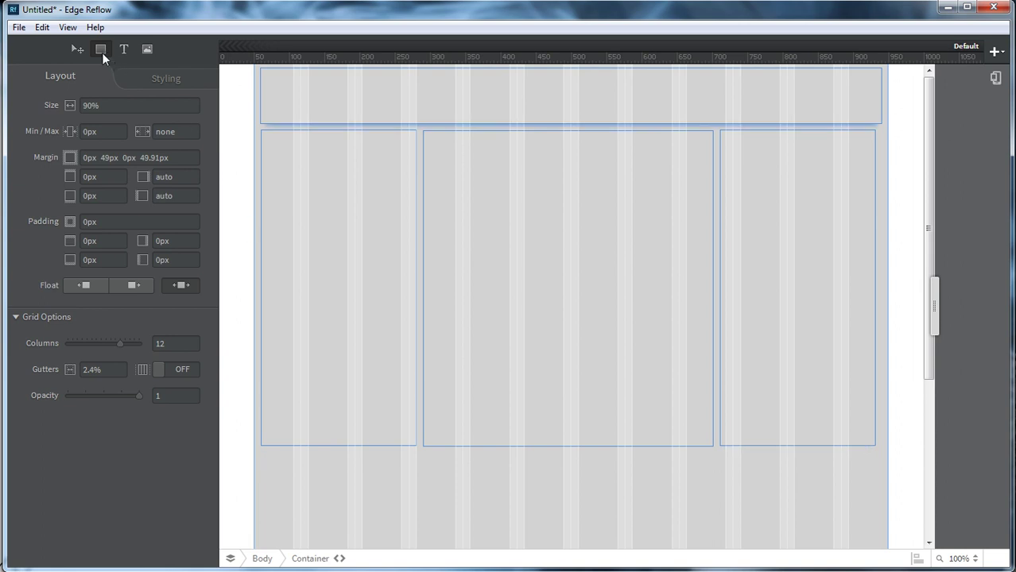
Step: Duplicate the header box below the three columns as a 98%-wide, 78px-tall footer strip
click(77, 48)
click(302, 121)
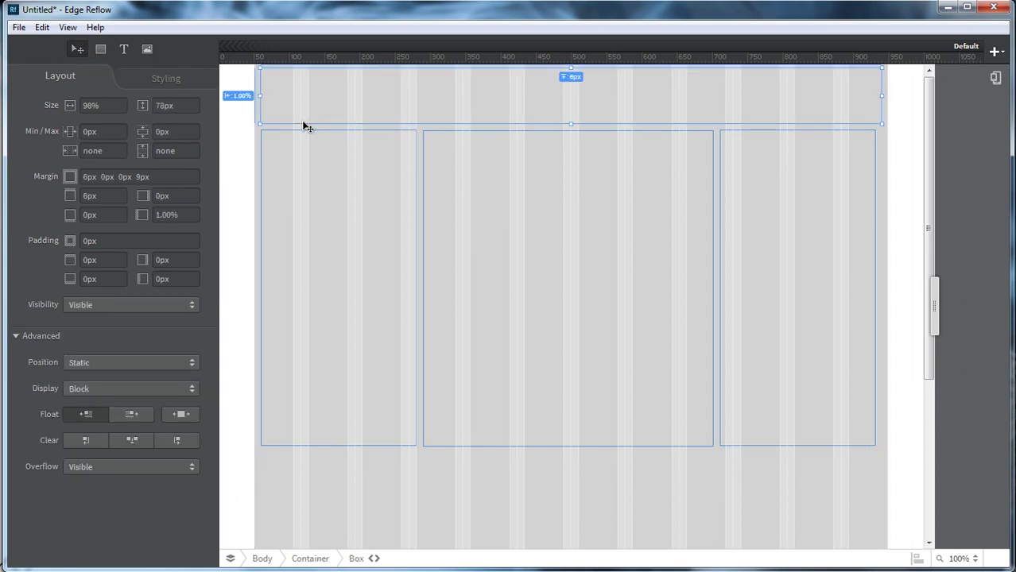
drag(304, 125, 259, 452)
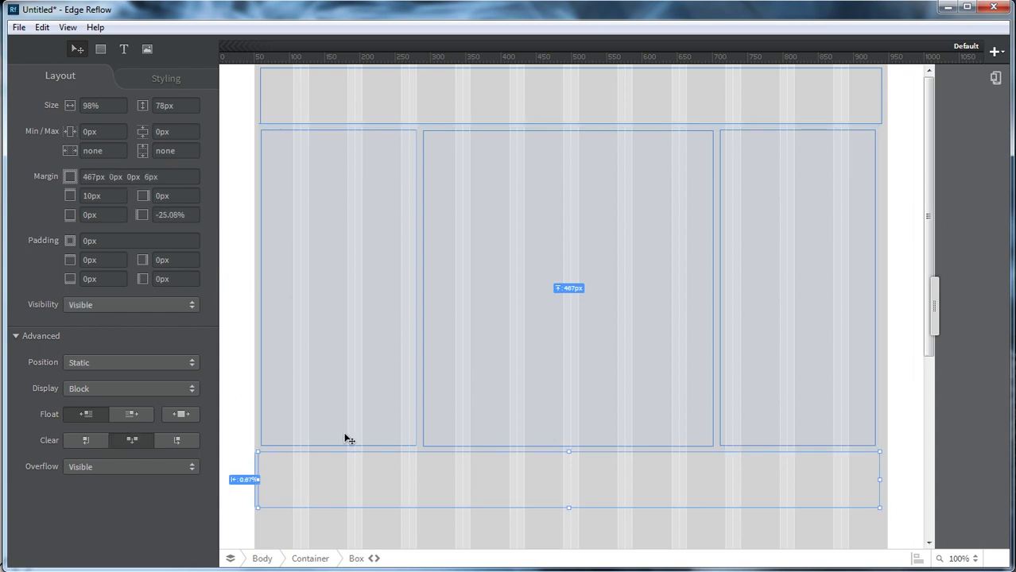
Step: Add a 'Header' text label inside the header box
click(124, 49)
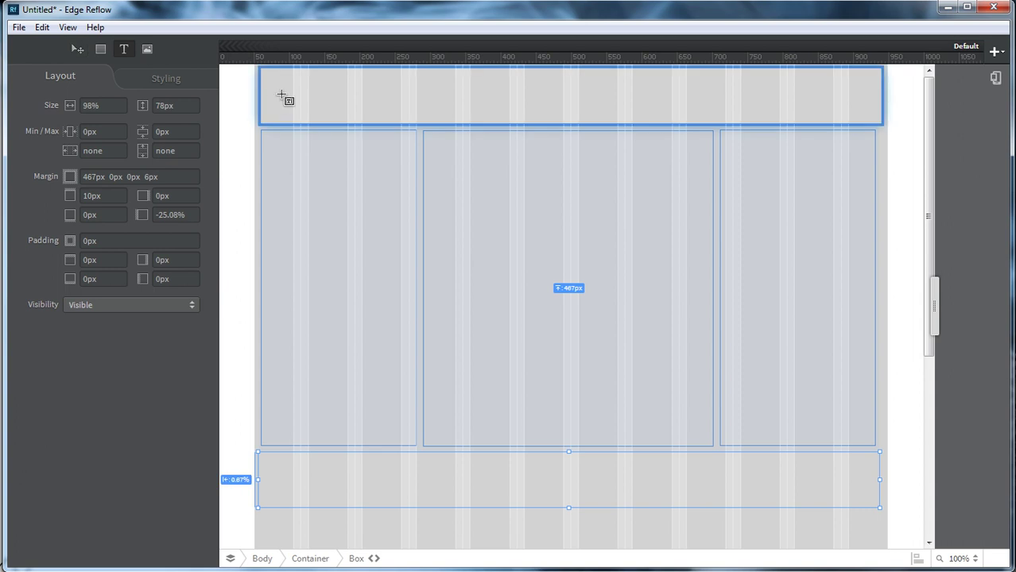
click(279, 97)
drag(374, 112, 465, 107)
text(He)
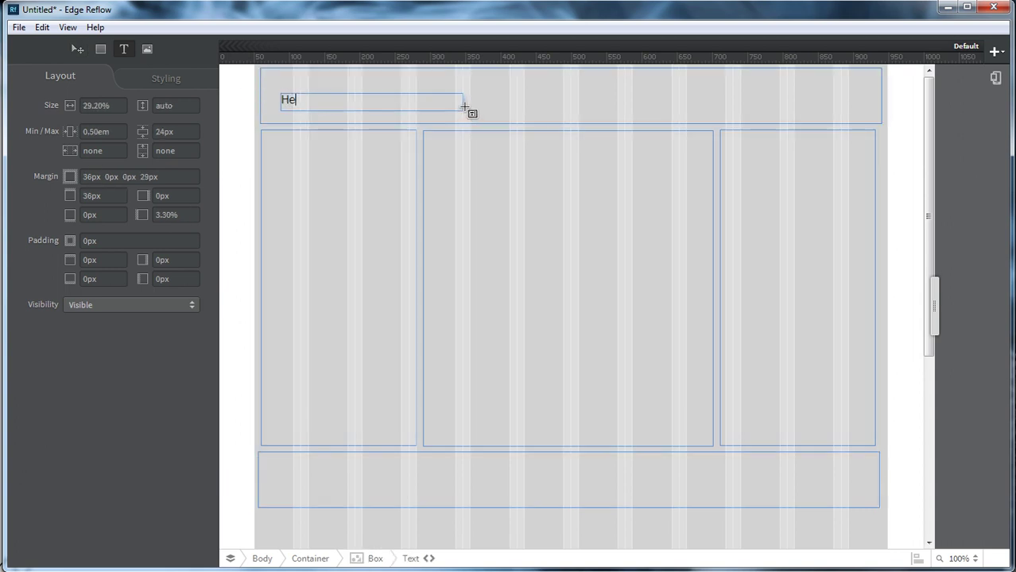
text(ader)
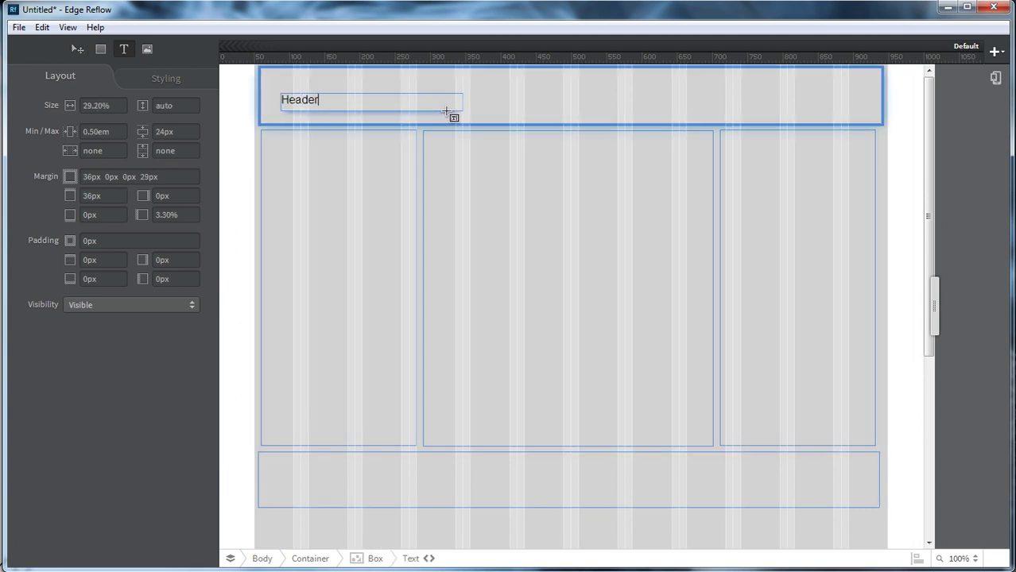
click(447, 110)
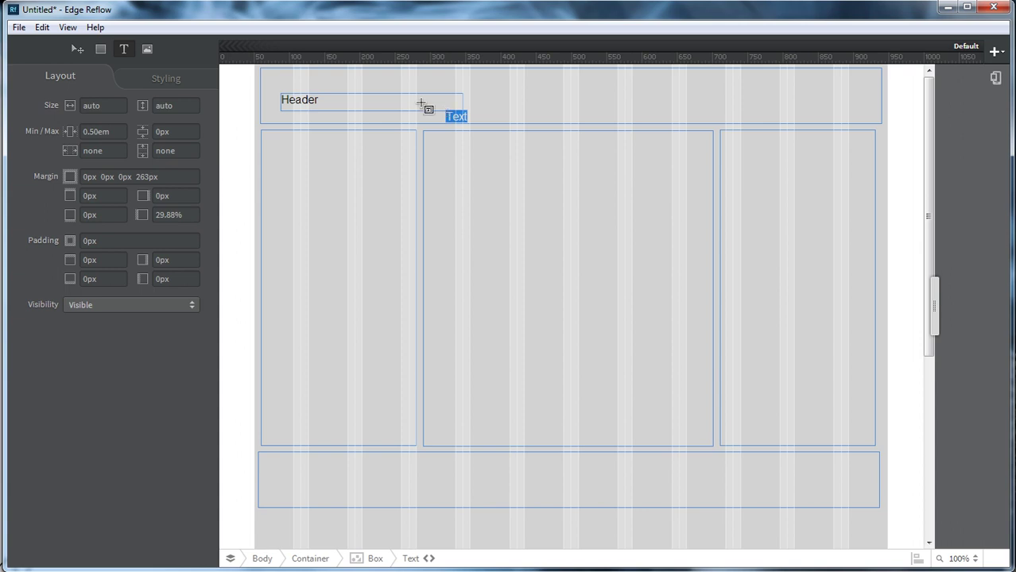
click(362, 107)
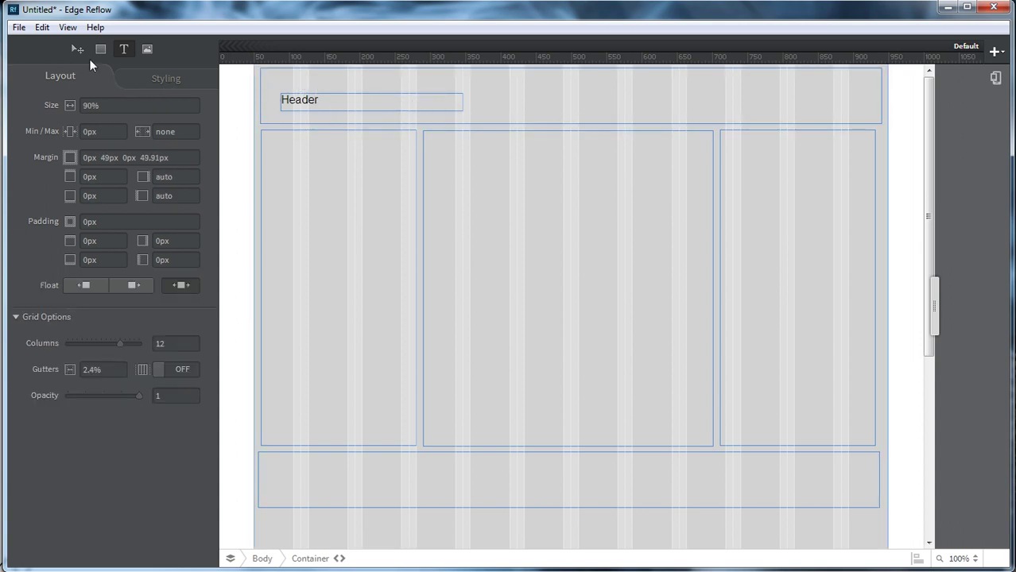
click(330, 116)
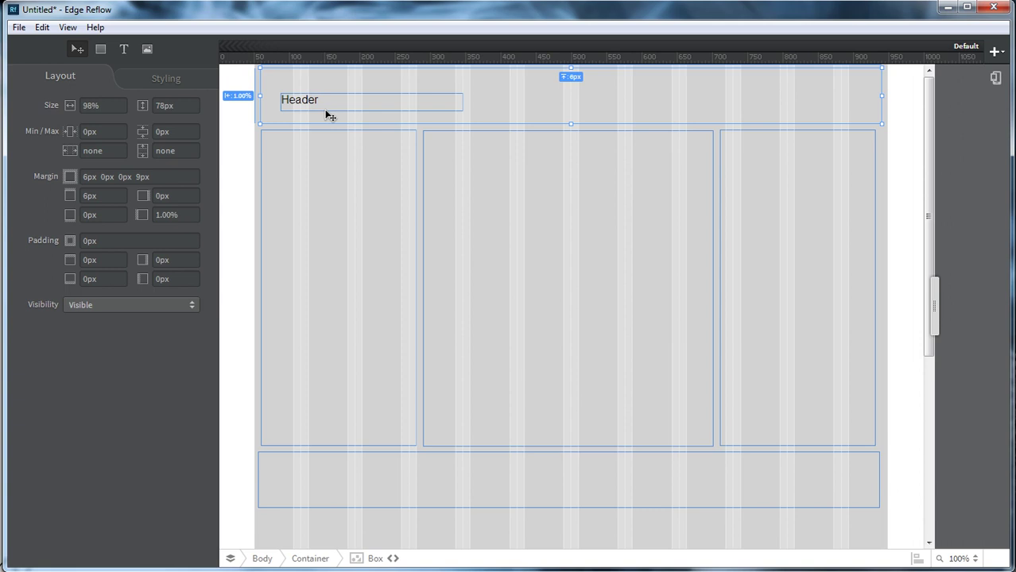
Step: Add a 'Footer' text label inside the bottom footer box
click(310, 493)
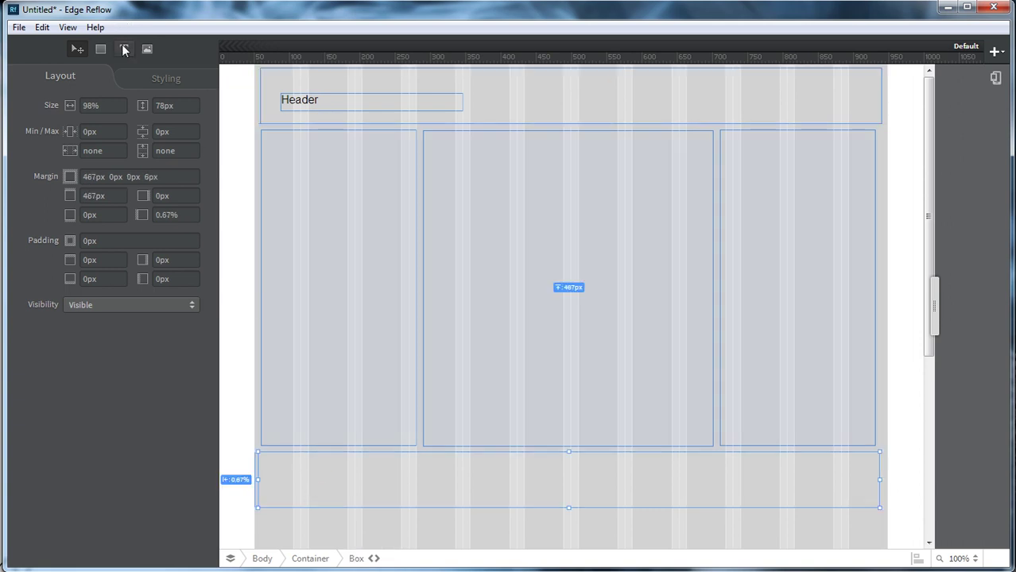
click(124, 49)
drag(267, 470, 408, 497)
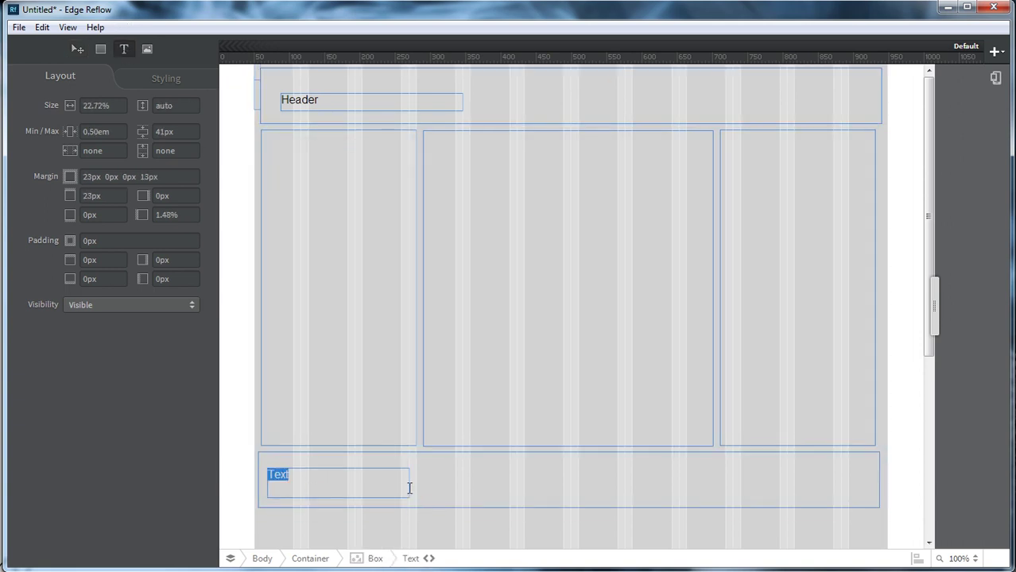
text(Footer)
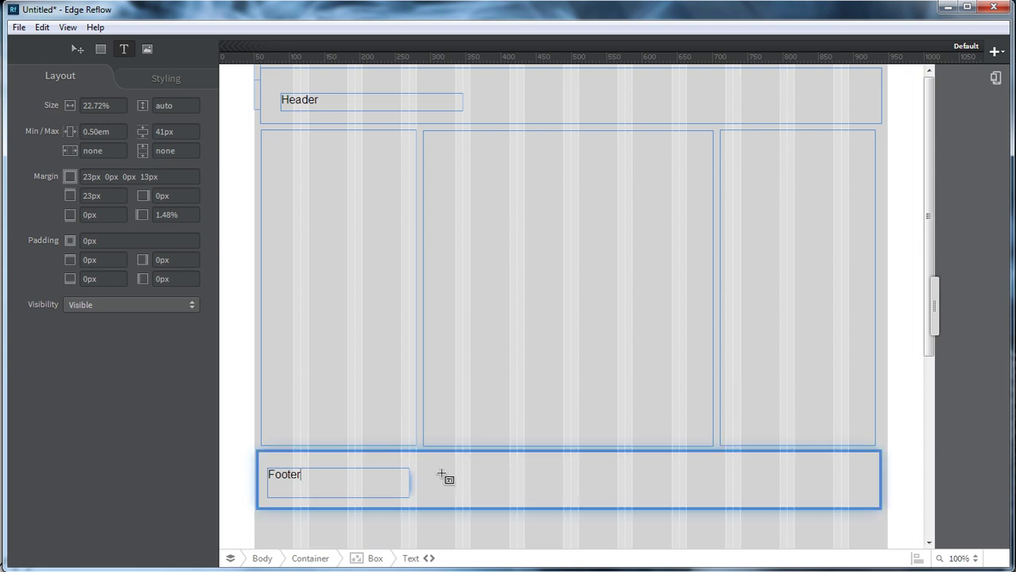
click(77, 49)
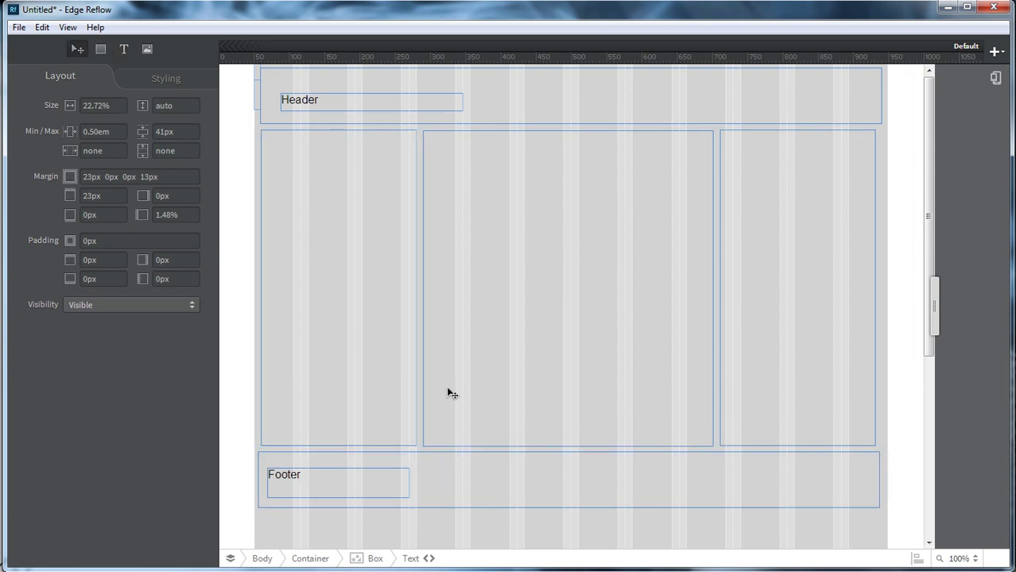
click(479, 485)
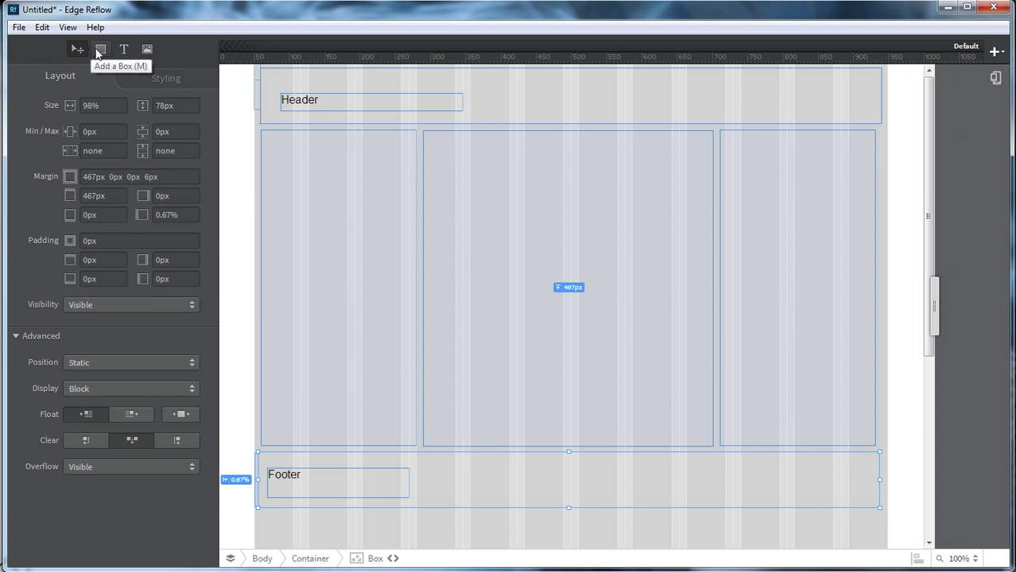
Step: Select the outer Header box, 98% wide and 78px tall, via the page container
click(501, 126)
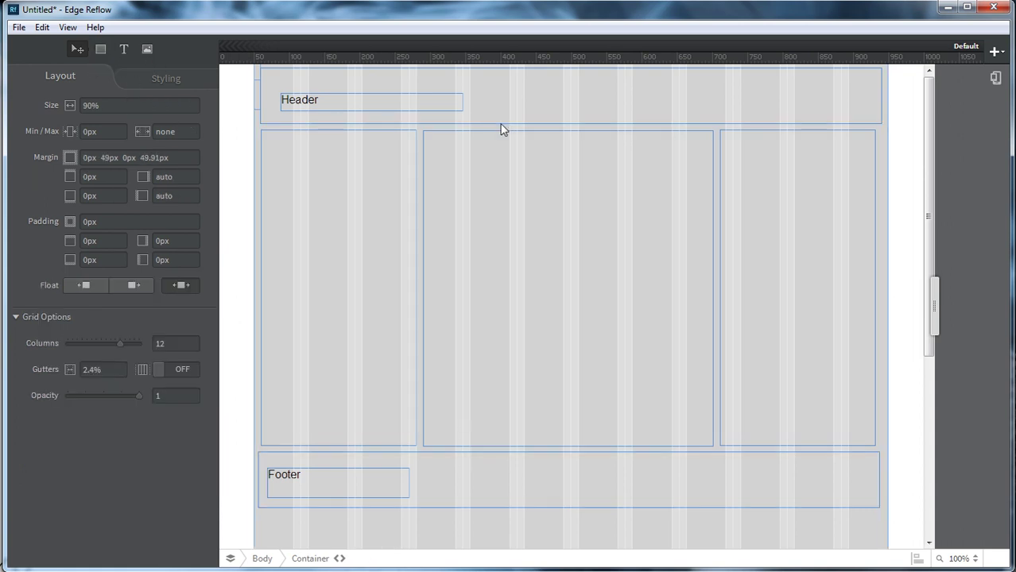
click(495, 121)
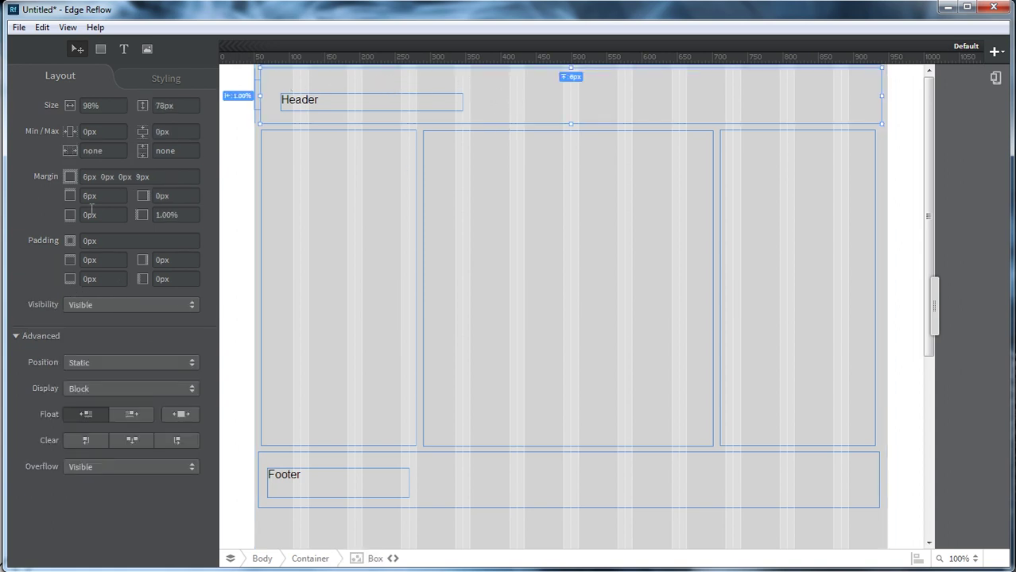
Step: Style the Header box with a 1px corner radius and a 1px Double border
click(167, 79)
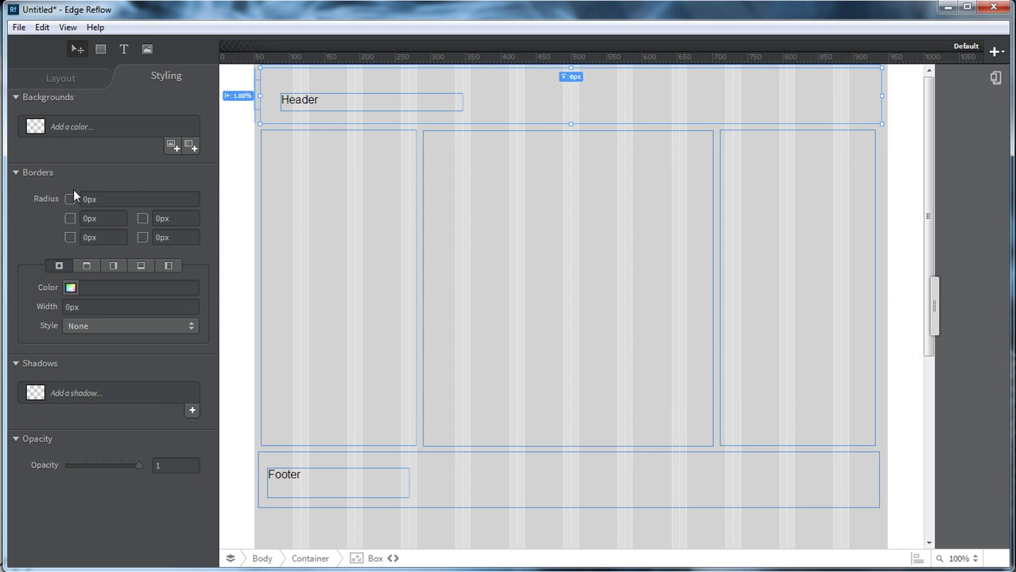
click(84, 198)
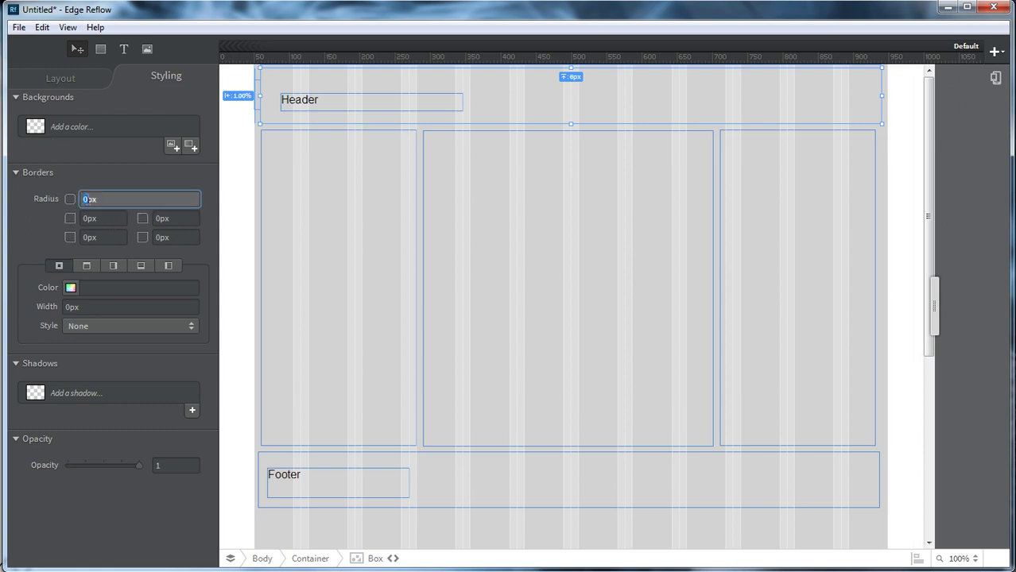
text(1)
click(83, 309)
click(90, 351)
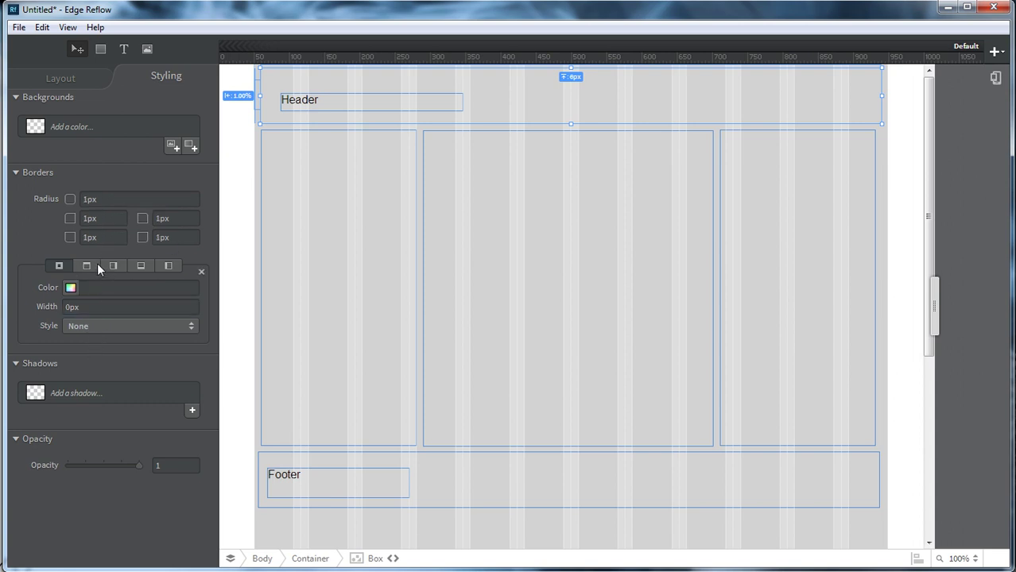
click(100, 323)
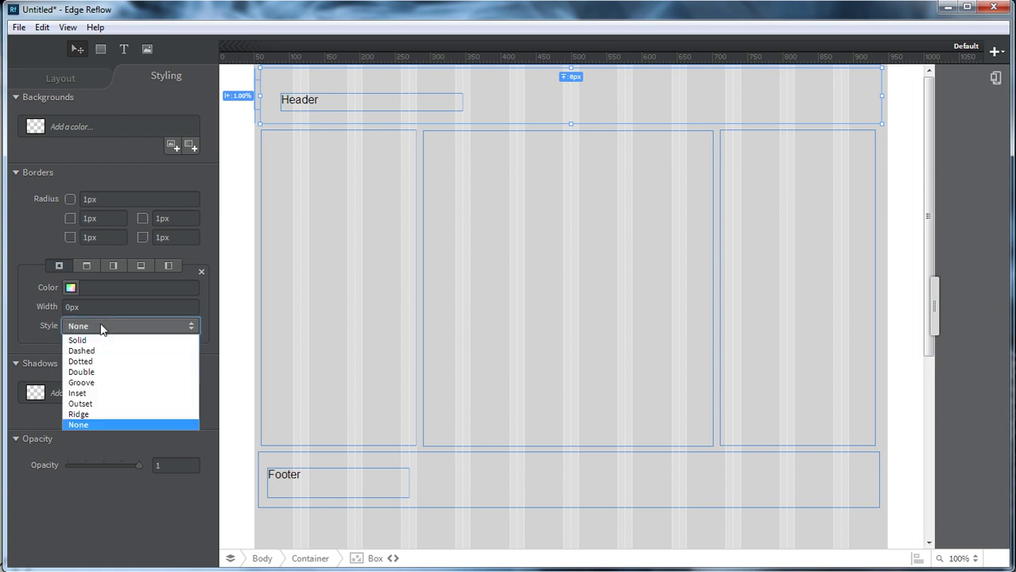
click(98, 373)
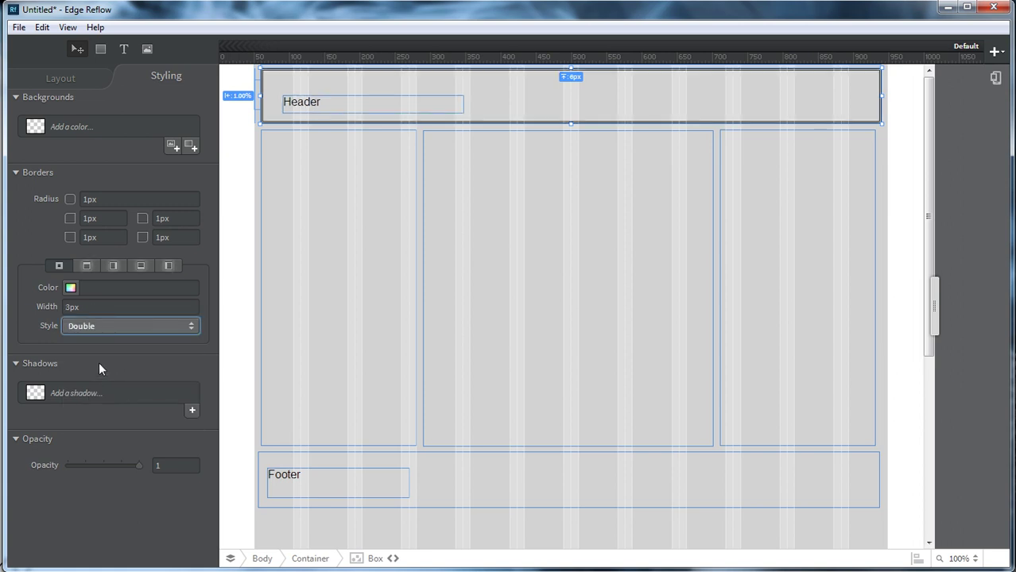
click(67, 307)
text(1)
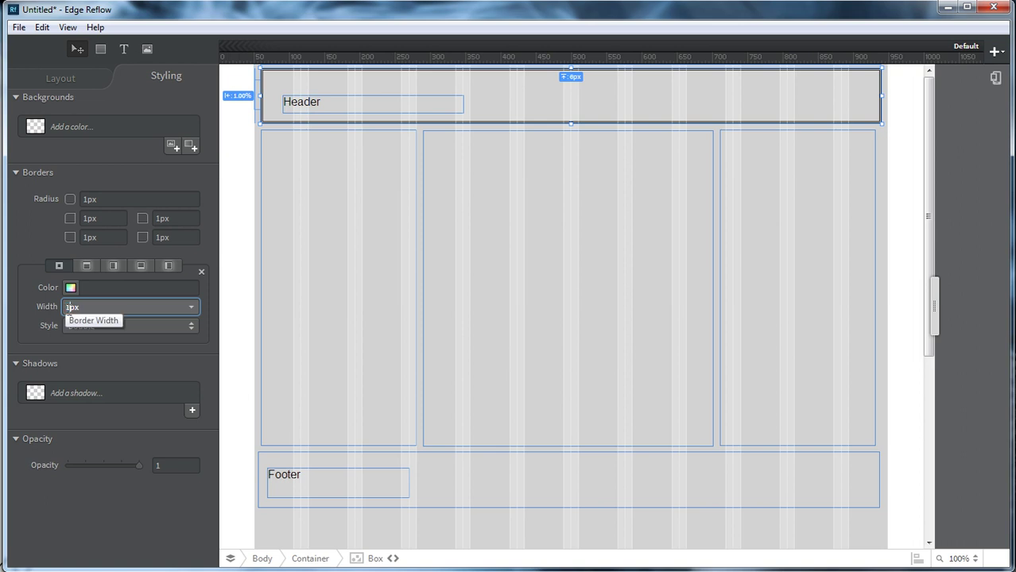
key(Return)
click(85, 354)
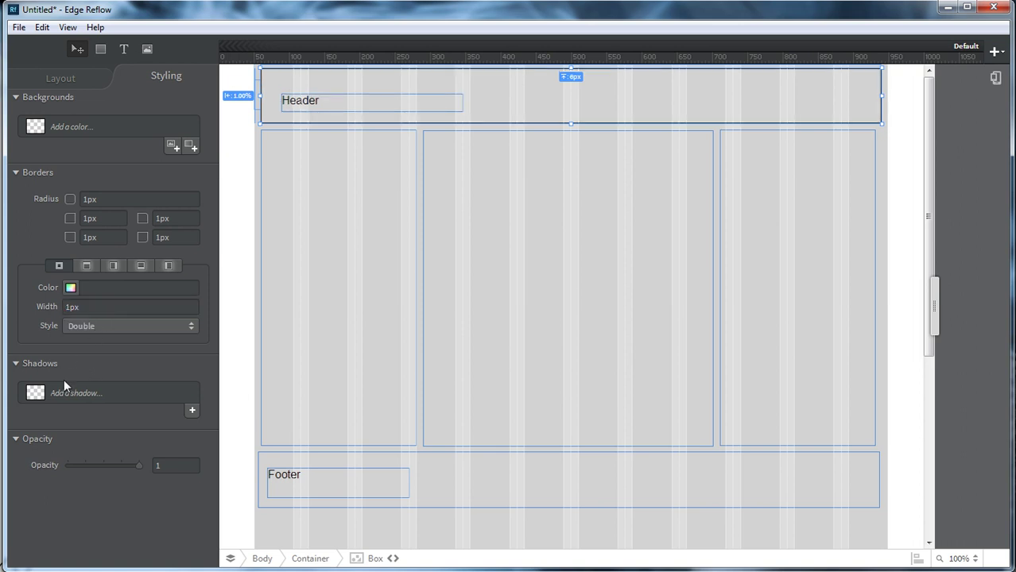
Step: Give the Header box a 0px 3px 3px drop shadow in near-black rgb(10,9,9)
click(38, 395)
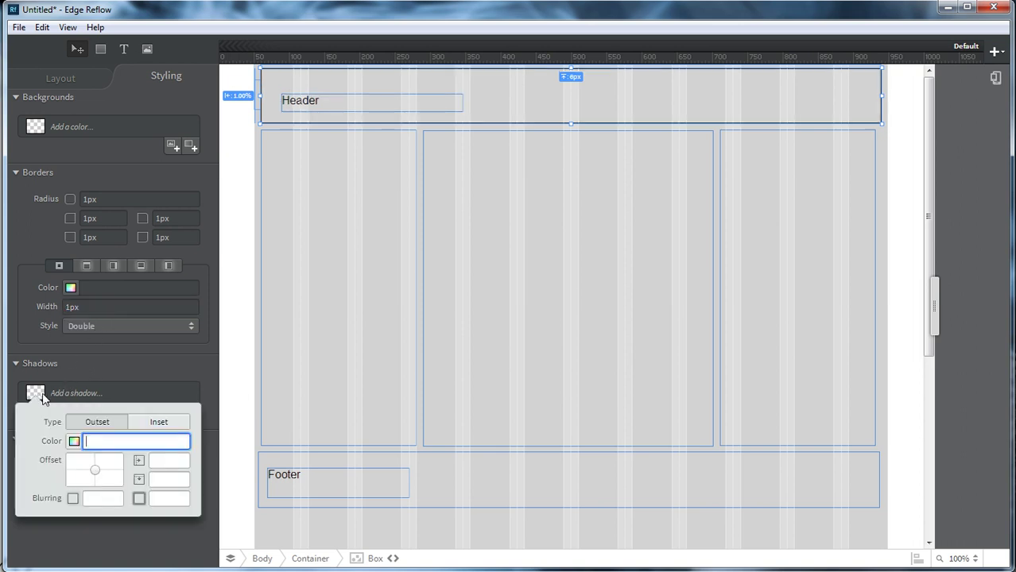
click(74, 441)
drag(136, 298, 70, 398)
click(219, 227)
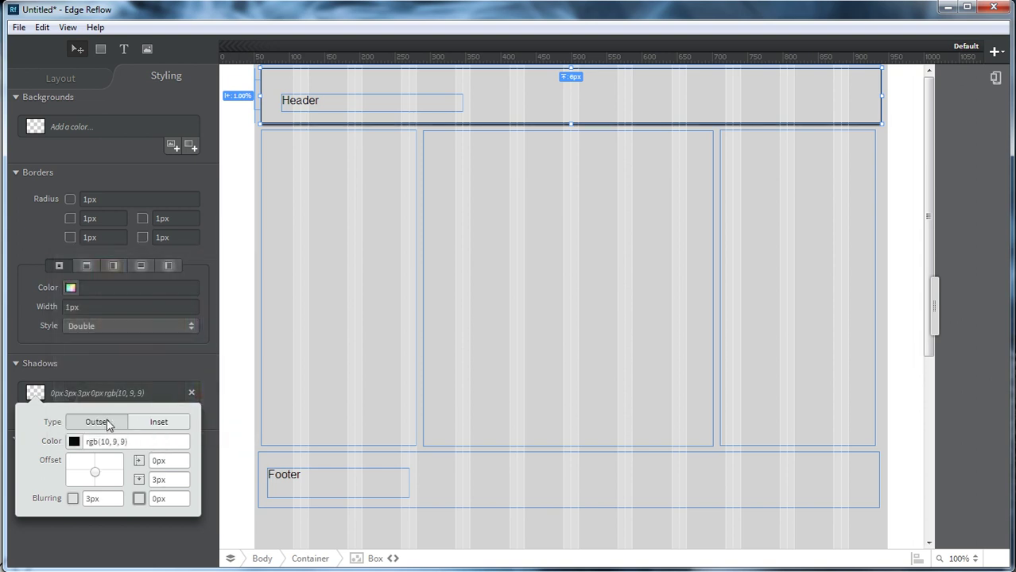
click(178, 369)
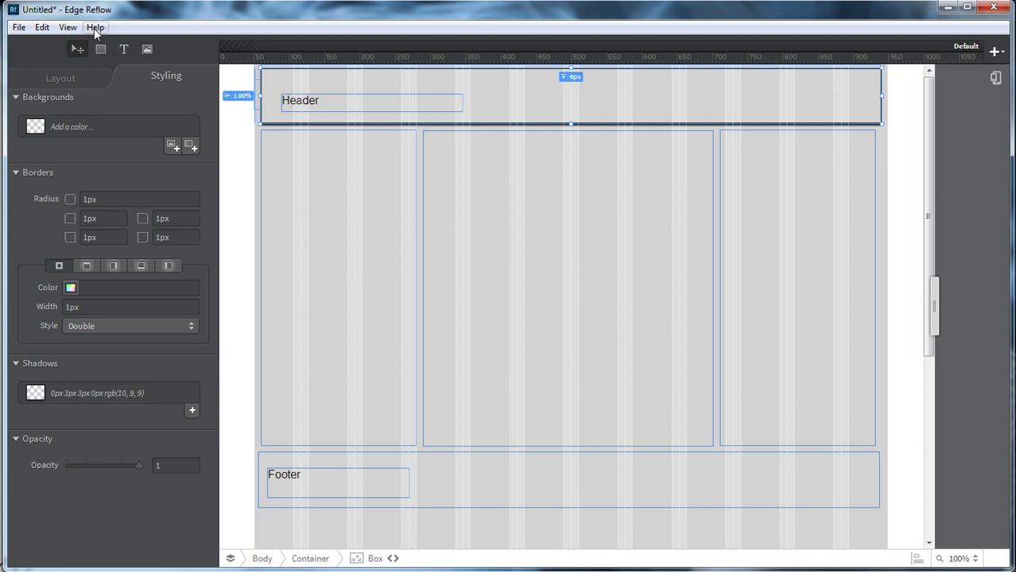
Step: Preview the layout in Chrome, saving it as '2' so it opens as 2_preview.html
click(68, 28)
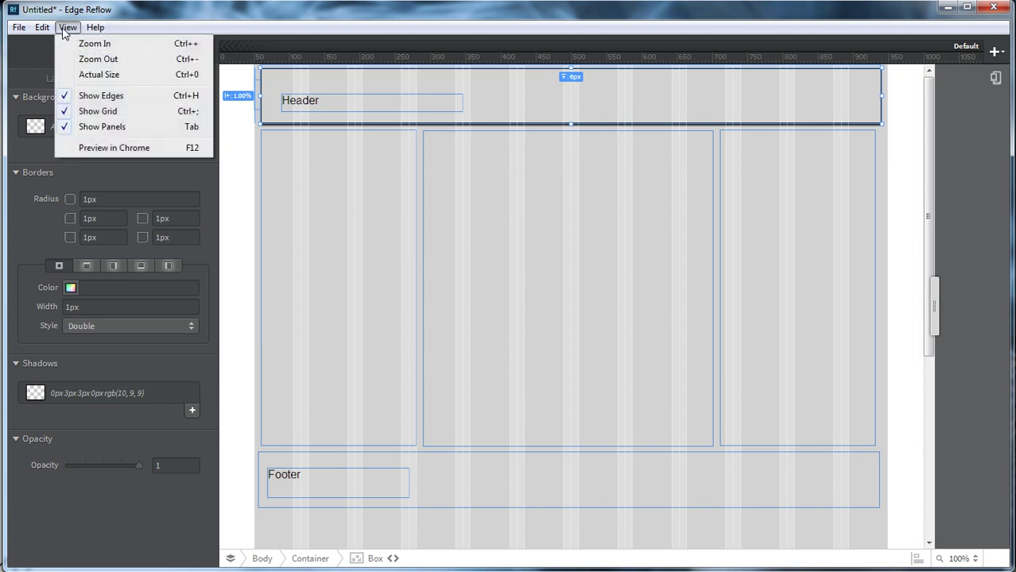
click(123, 147)
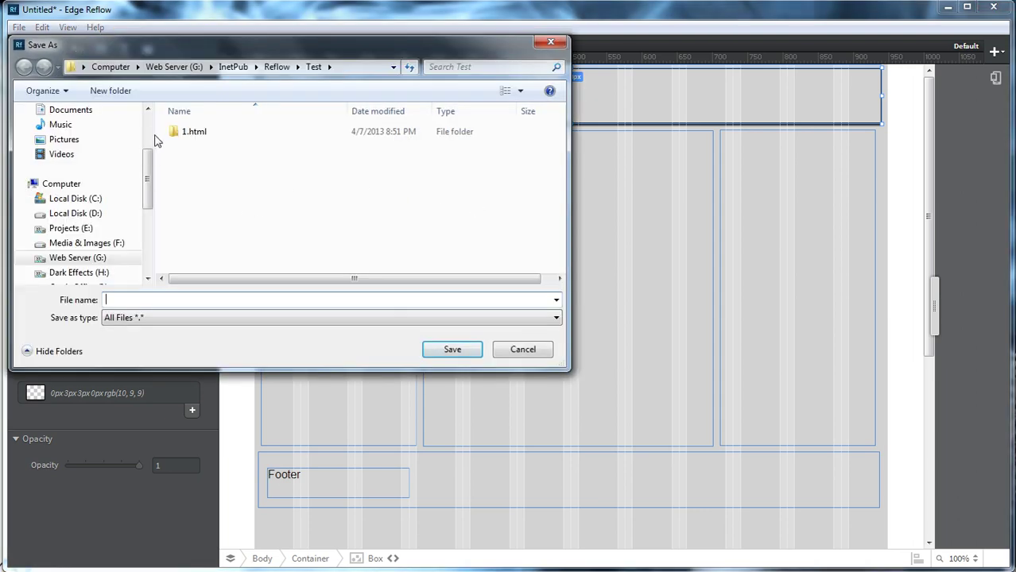
click(131, 300)
text(2)
click(452, 350)
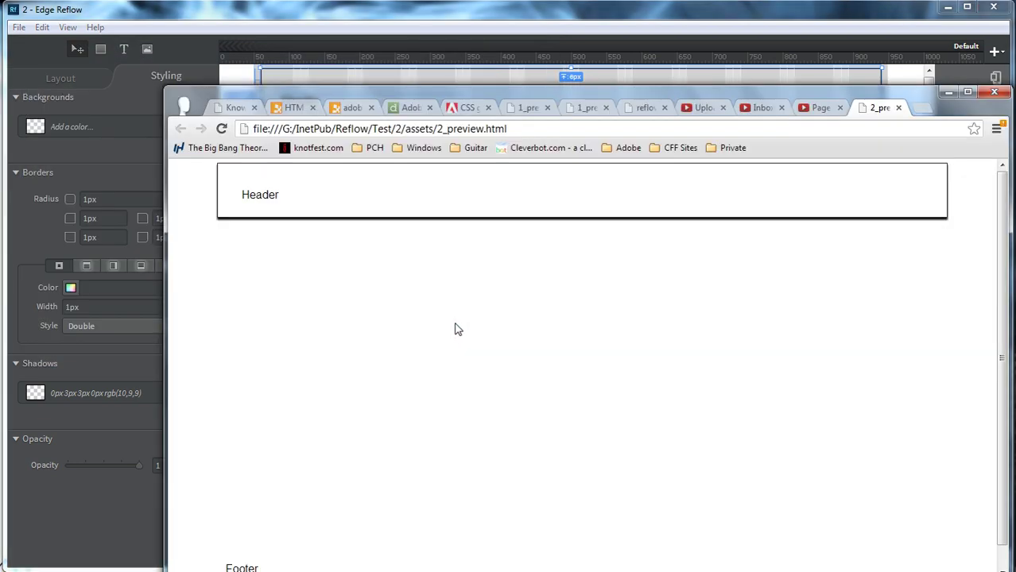
drag(549, 99, 470, 44)
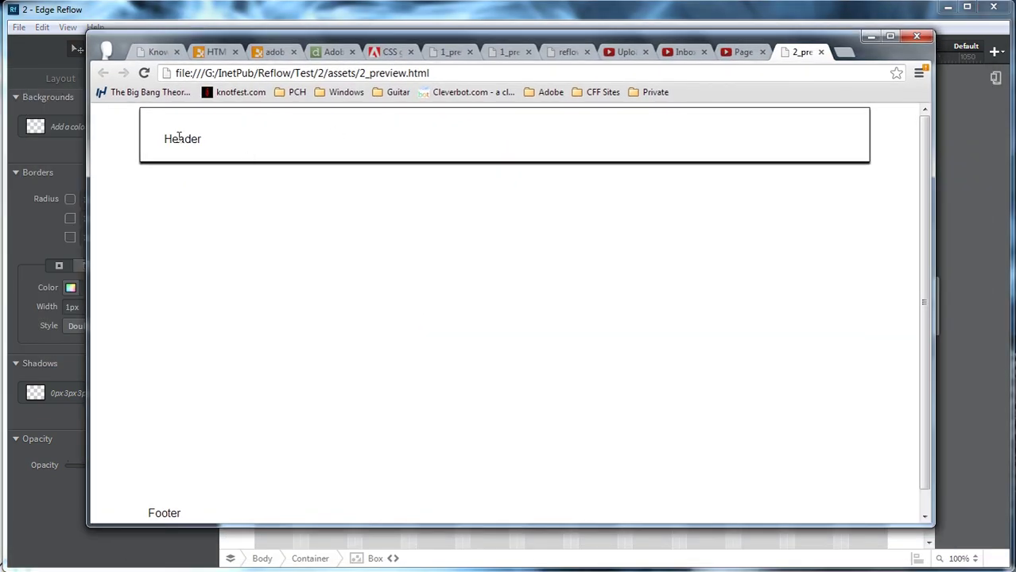
scroll(174, 195, down, 1)
scroll(175, 195, up, 1)
drag(438, 45, 638, 45)
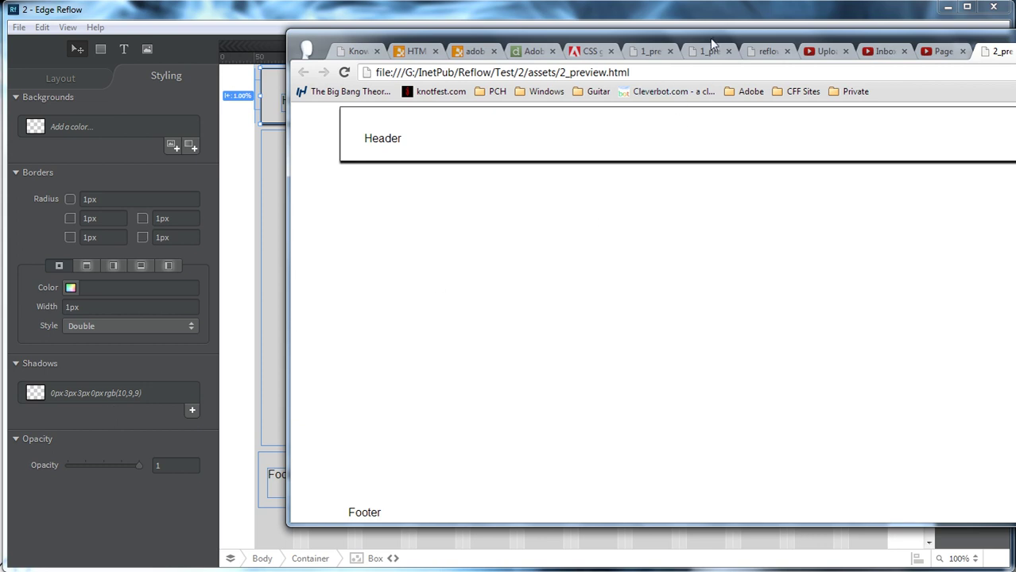
drag(712, 42, 573, 50)
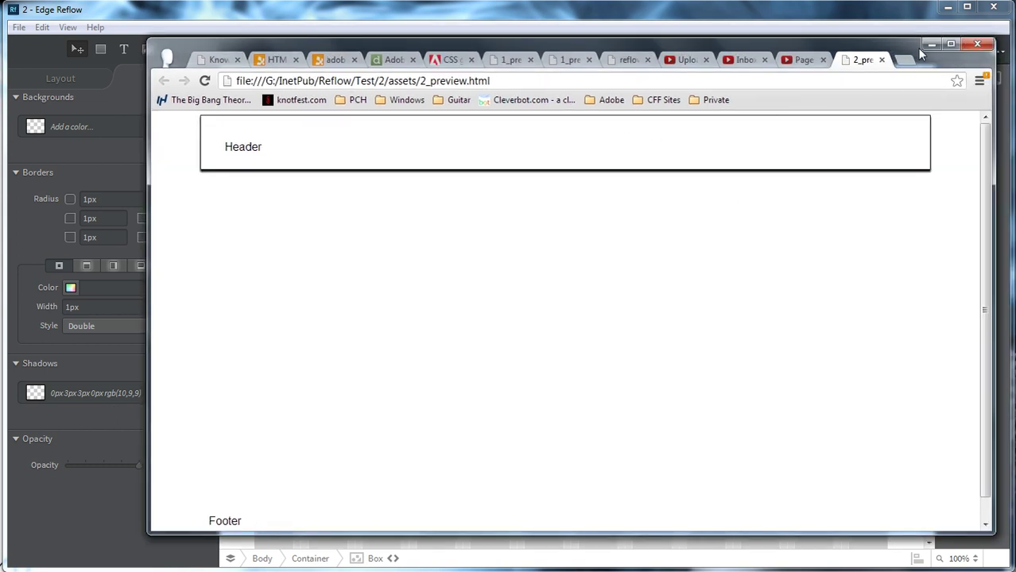